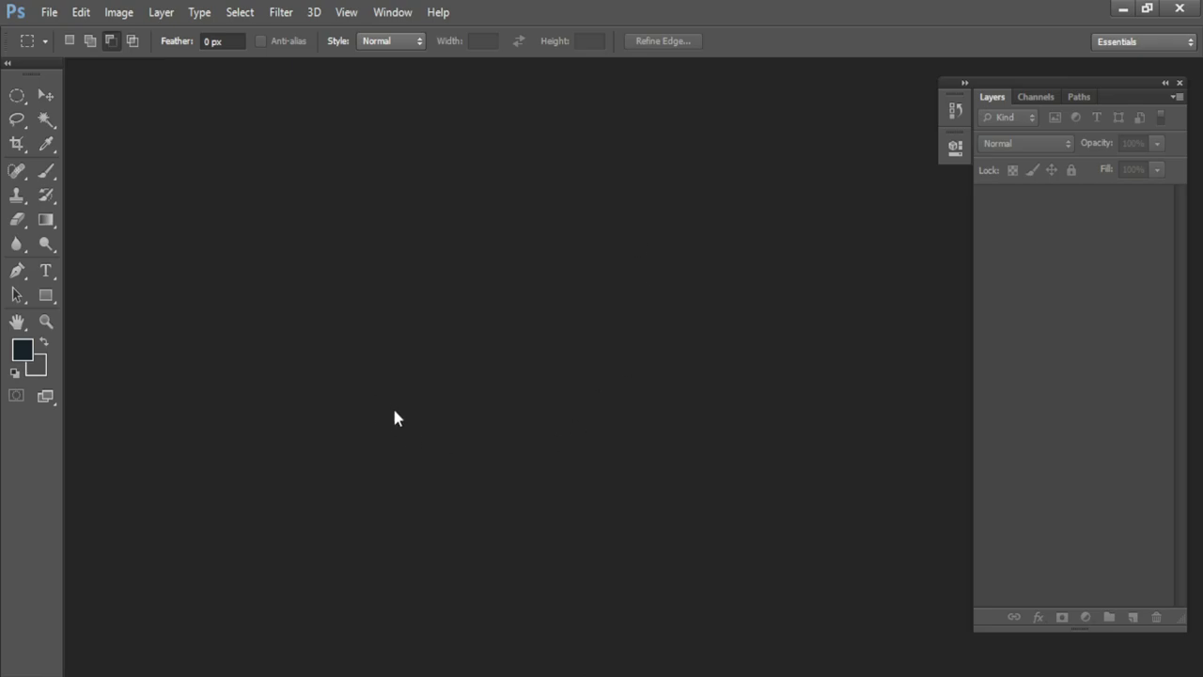
Start a new 1280 × 800 pixel, 72 ppi RGB document with a white background.
{"action": "left_click", "coordinate": [47, 13]}
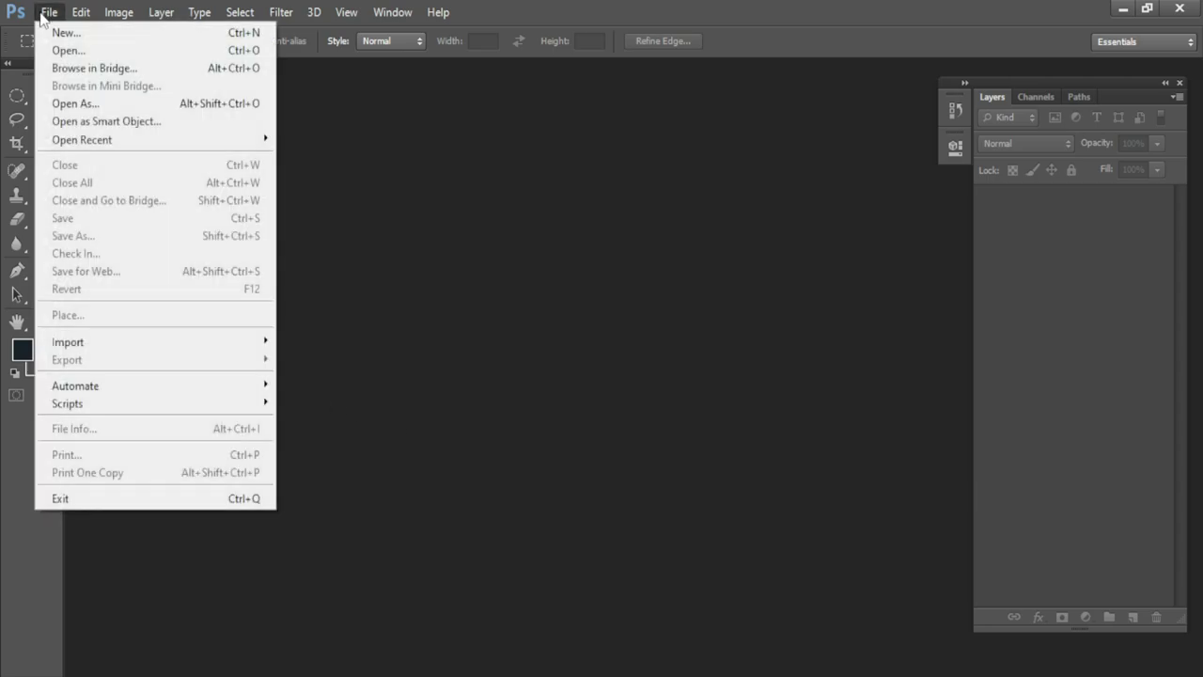
{"action": "left_click", "coordinate": [104, 40]}
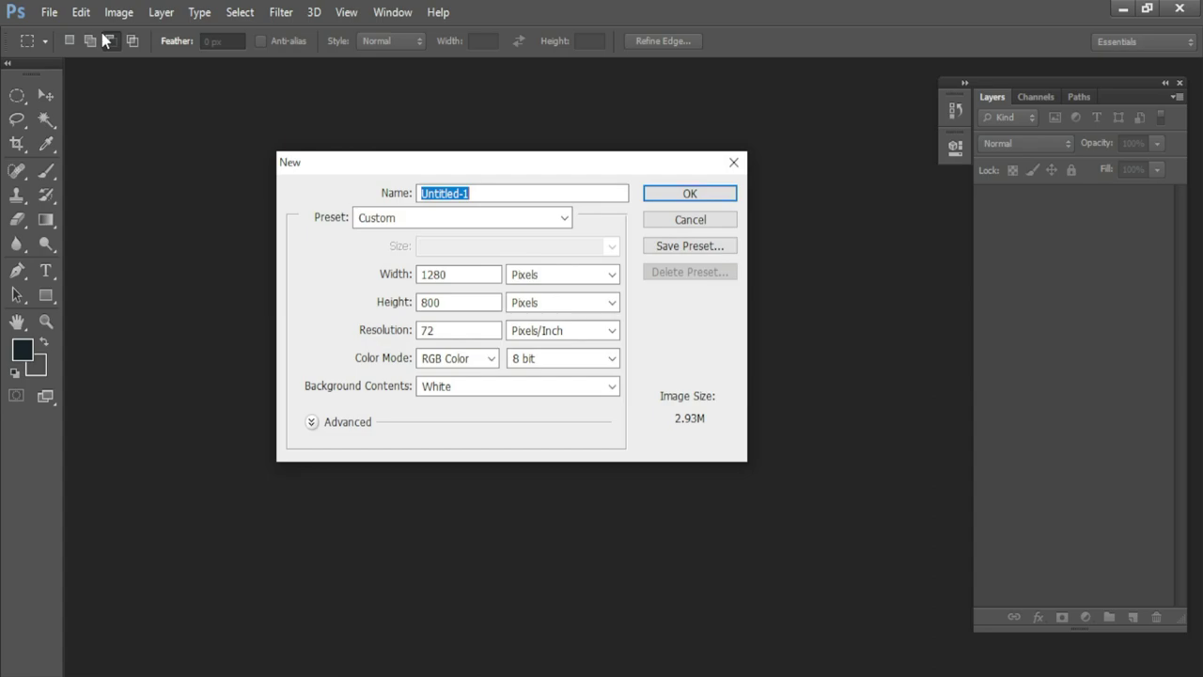
{"action": "left_click_drag", "start_coordinate": [506, 165], "coordinate": [460, 168]}
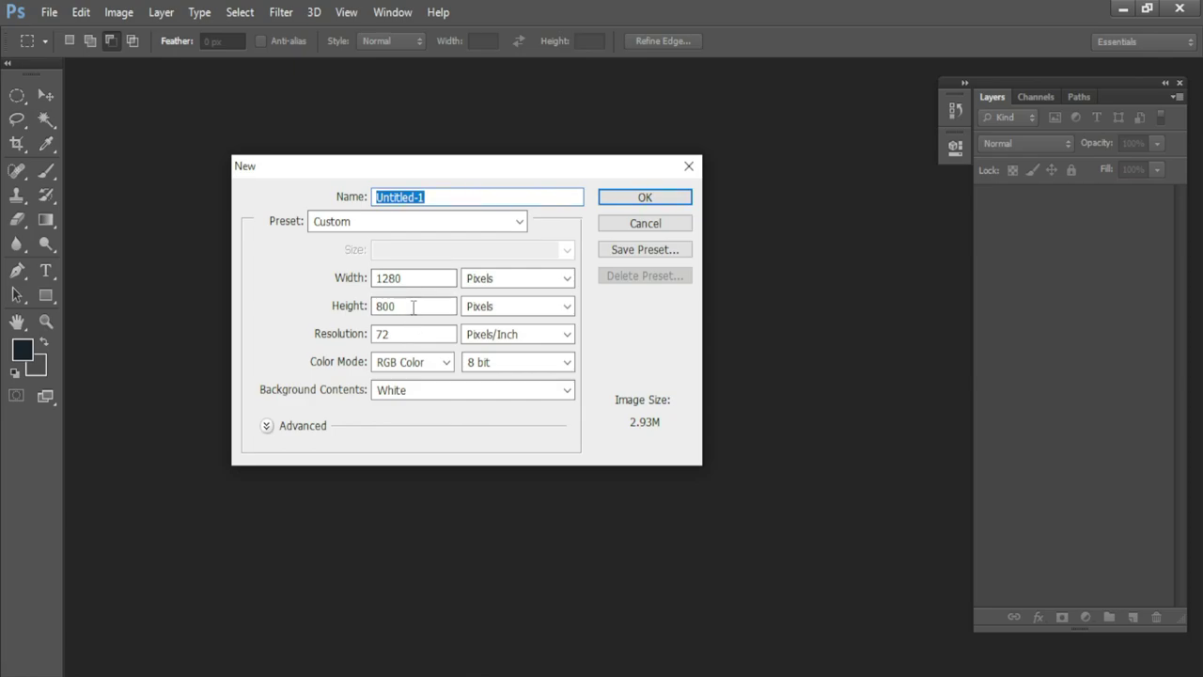
{"action": "left_click", "coordinate": [475, 279]}
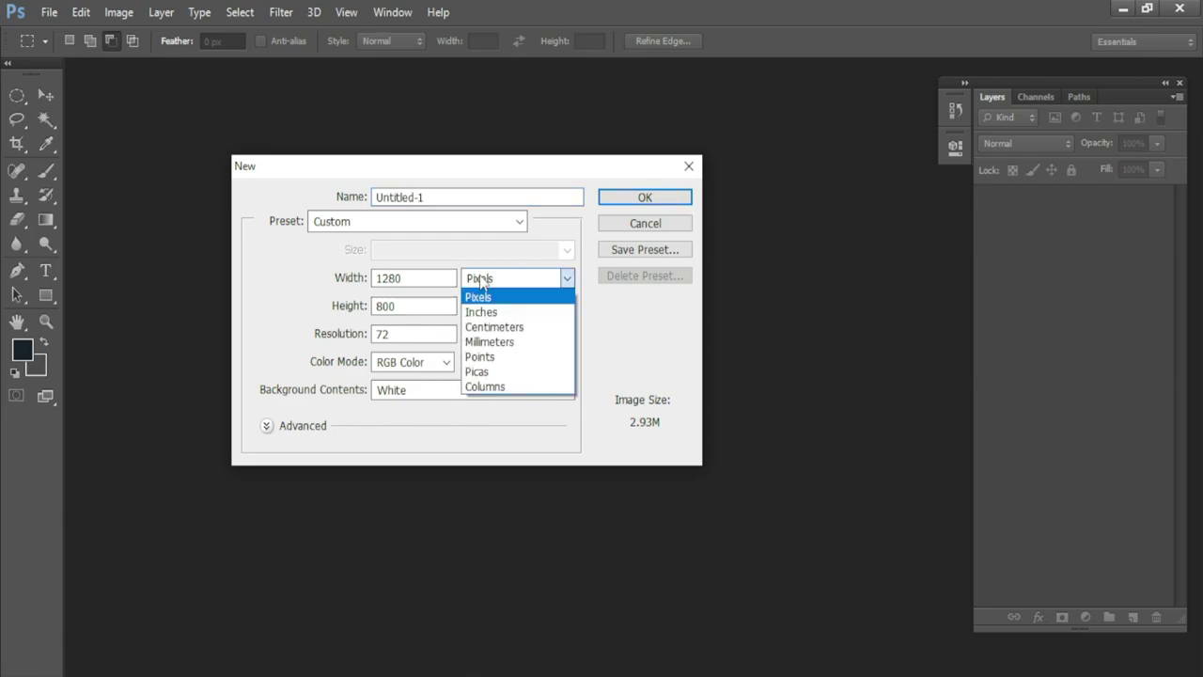
{"action": "left_click", "coordinate": [481, 282]}
{"action": "left_click", "coordinate": [481, 279]}
{"action": "left_click", "coordinate": [482, 280]}
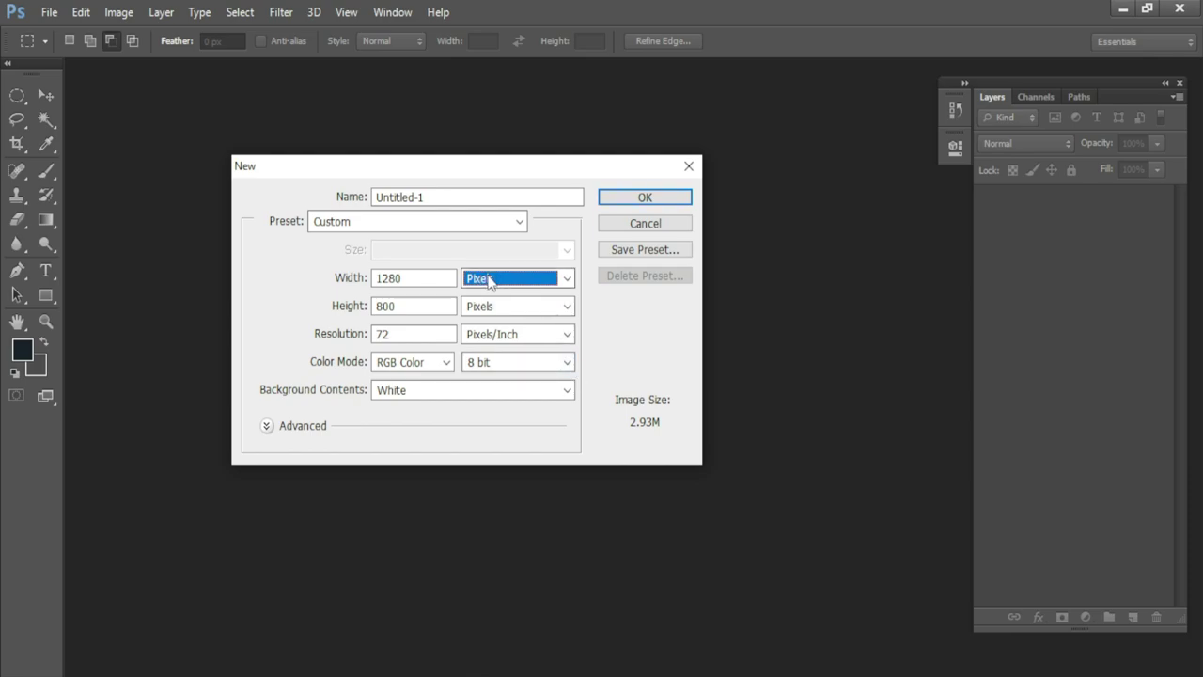
{"action": "left_click", "coordinate": [645, 199]}
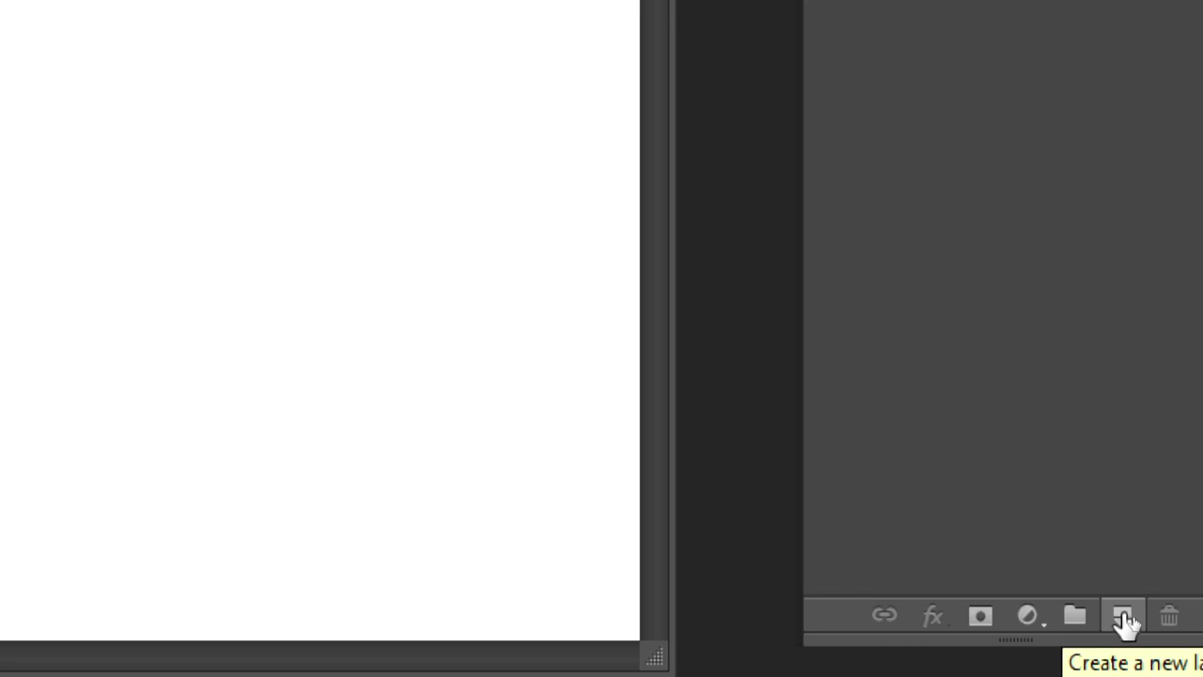
Add Layer 1 and draw a small square marquee selection near the top-left.
{"action": "left_click", "coordinate": [1124, 616]}
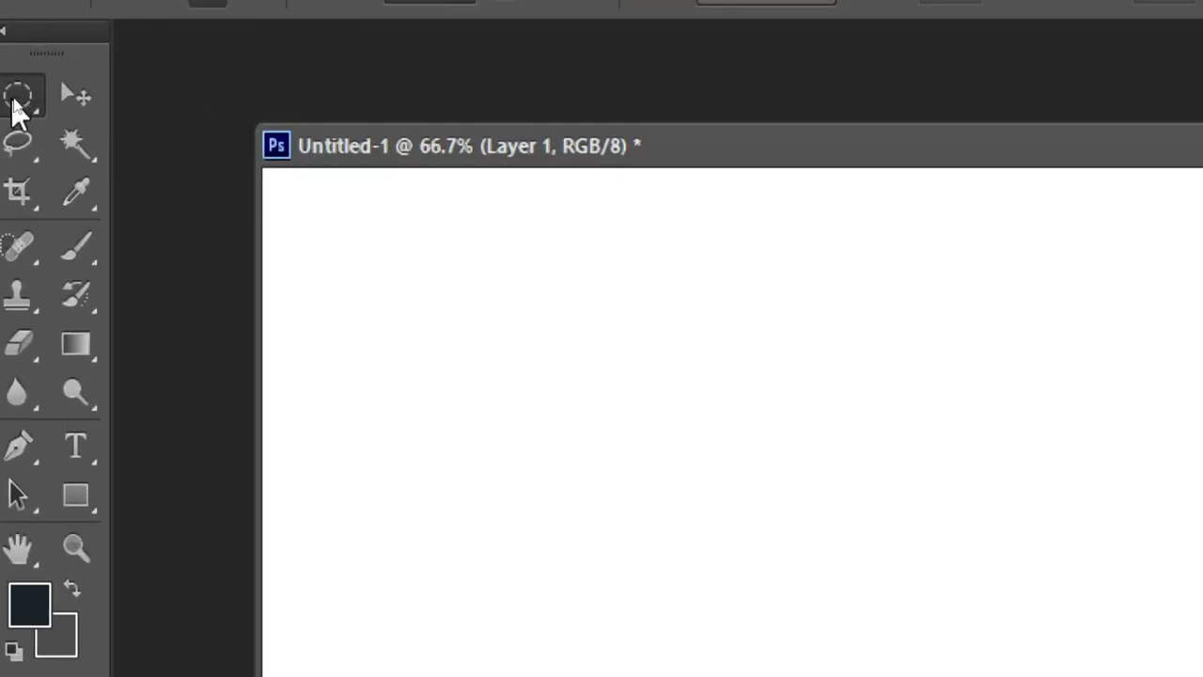
{"action": "right_click", "coordinate": [16, 97]}
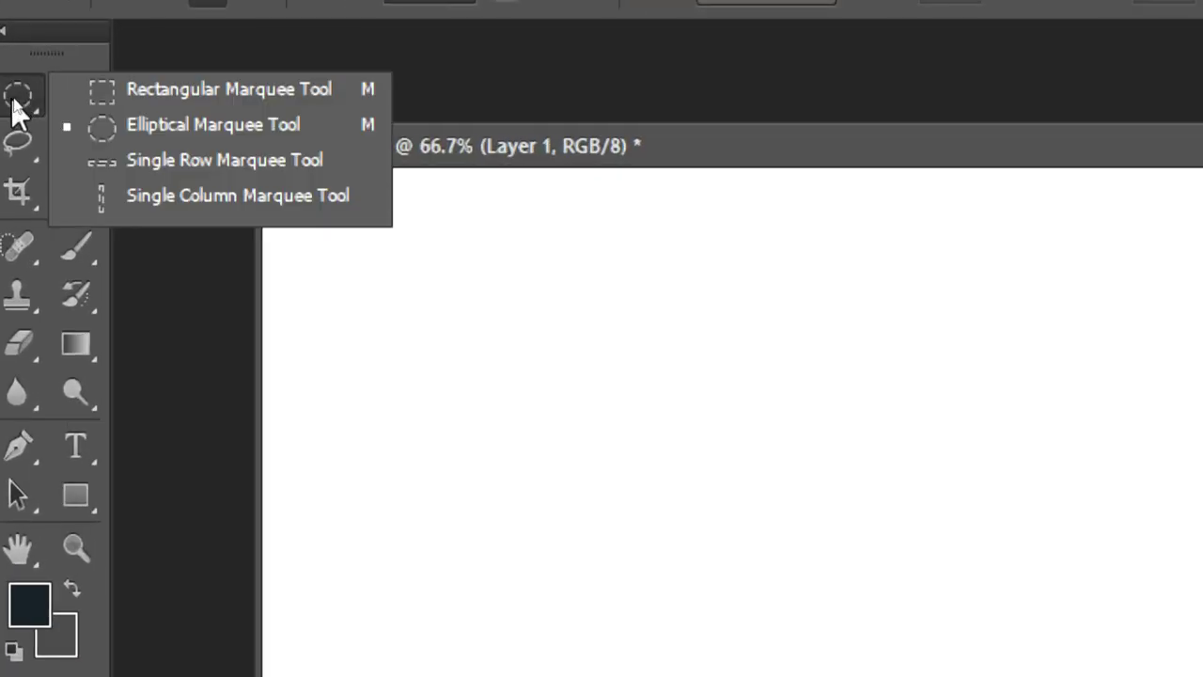
{"action": "left_click", "coordinate": [247, 91]}
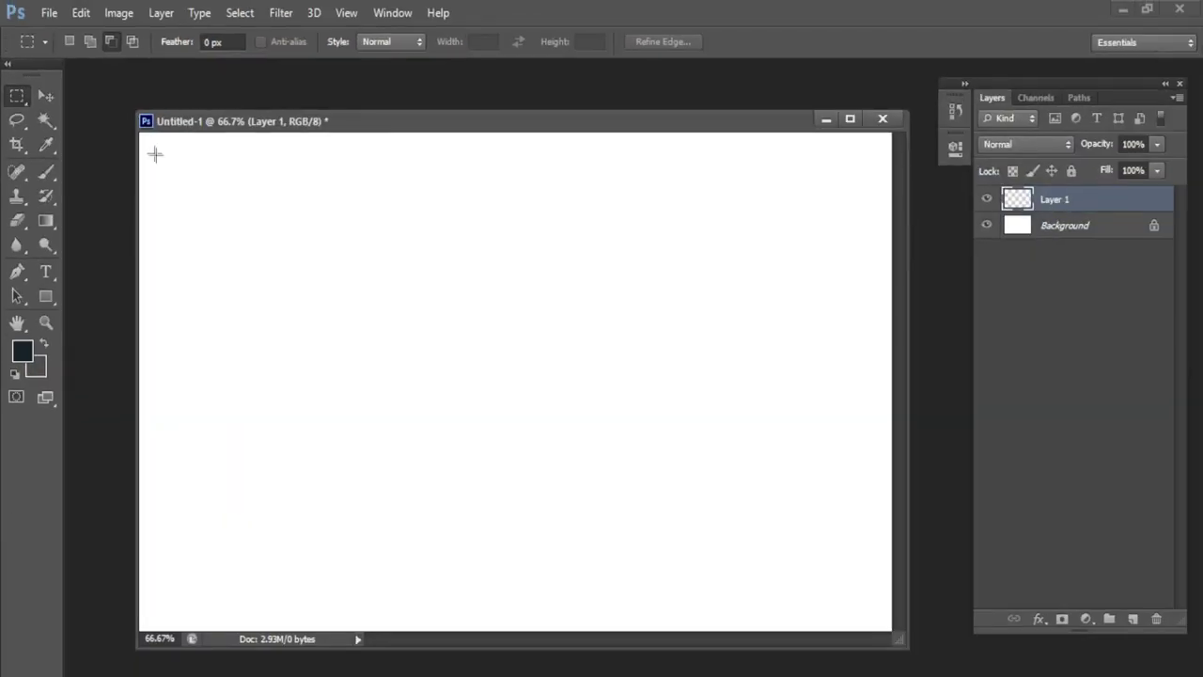
{"action": "left_click_drag", "start_coordinate": [212, 180], "coordinate": [279, 250]}
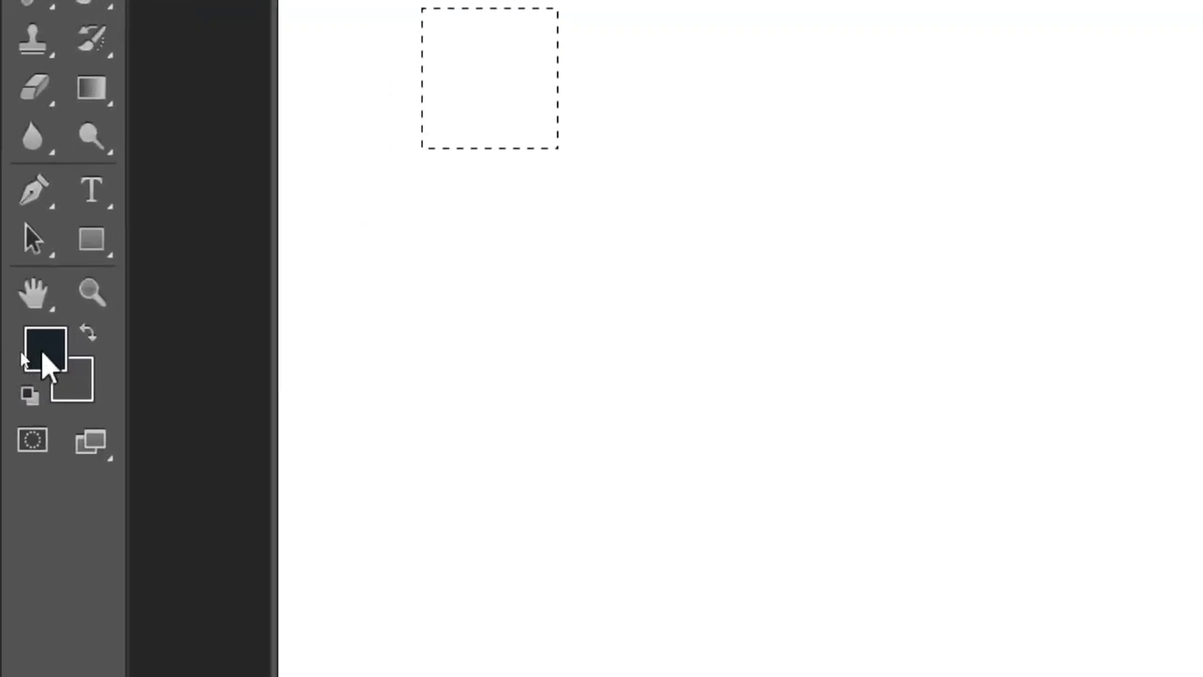
Pick a very dark red-brown foreground colour and fill the square selection with it.
{"action": "left_click", "coordinate": [42, 351]}
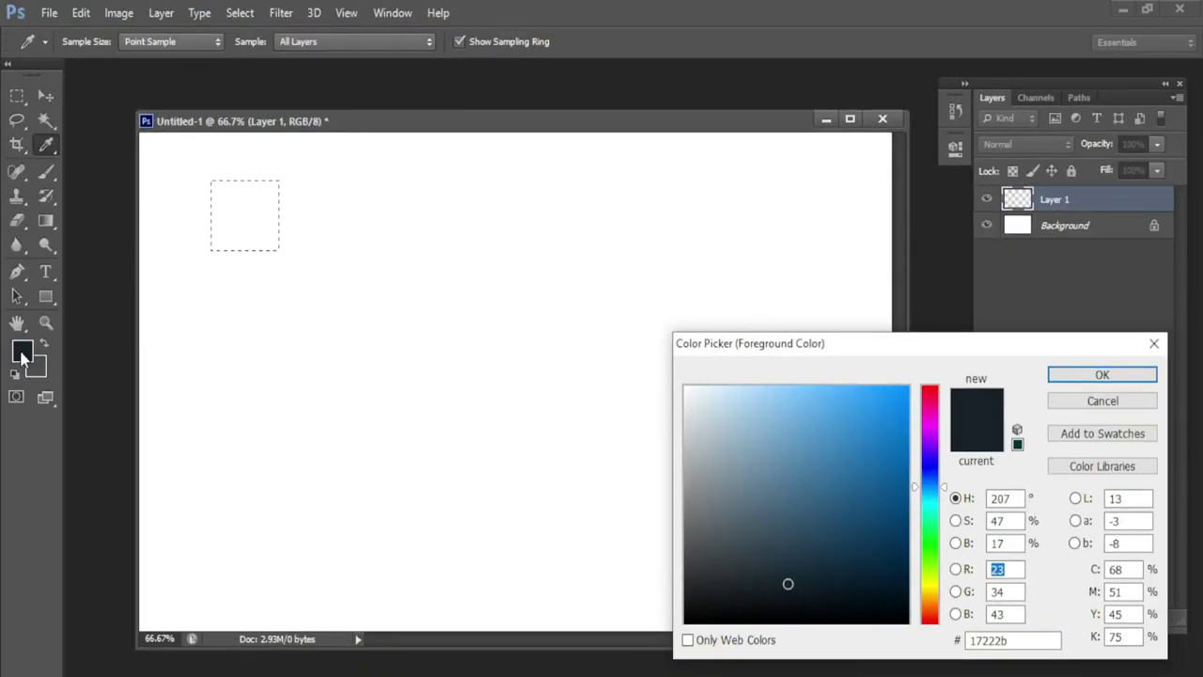
{"action": "left_click_drag", "start_coordinate": [761, 345], "coordinate": [343, 194]}
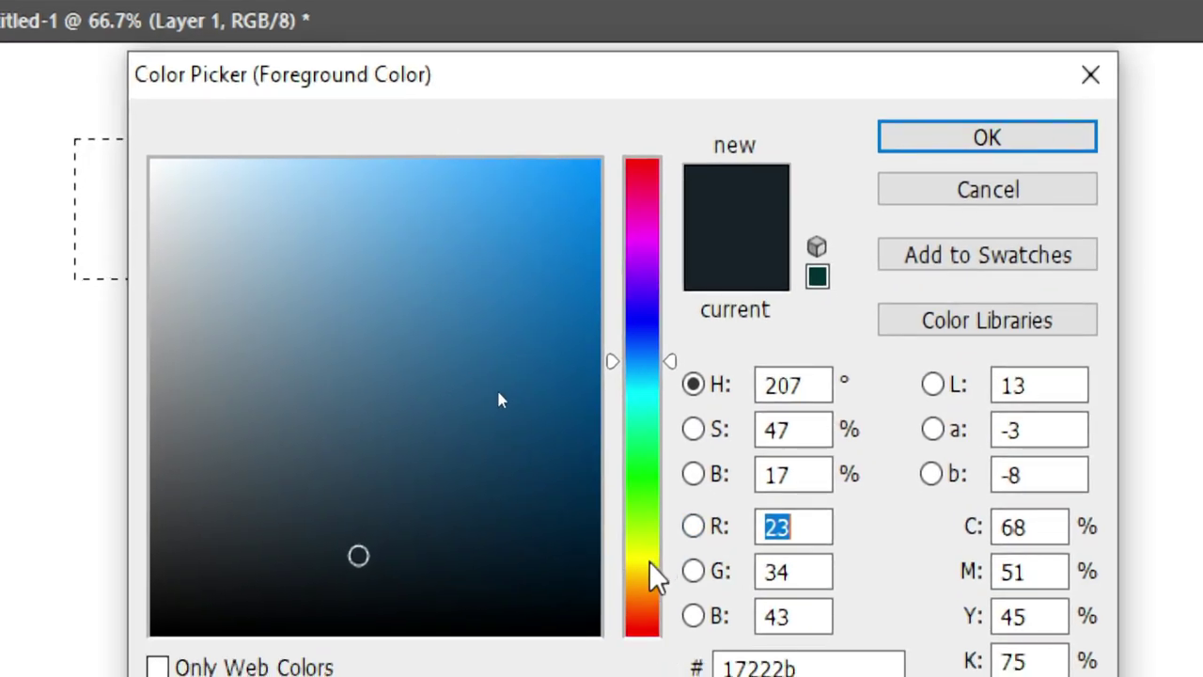
{"action": "mouse_move", "coordinate": [649, 564]}
{"action": "left_mouse_down"}
{"action": "mouse_move", "coordinate": [643, 595]}
{"action": "mouse_move", "coordinate": [658, 632]}
{"action": "left_mouse_up"}
{"action": "left_click_drag", "start_coordinate": [583, 470], "coordinate": [593, 537]}
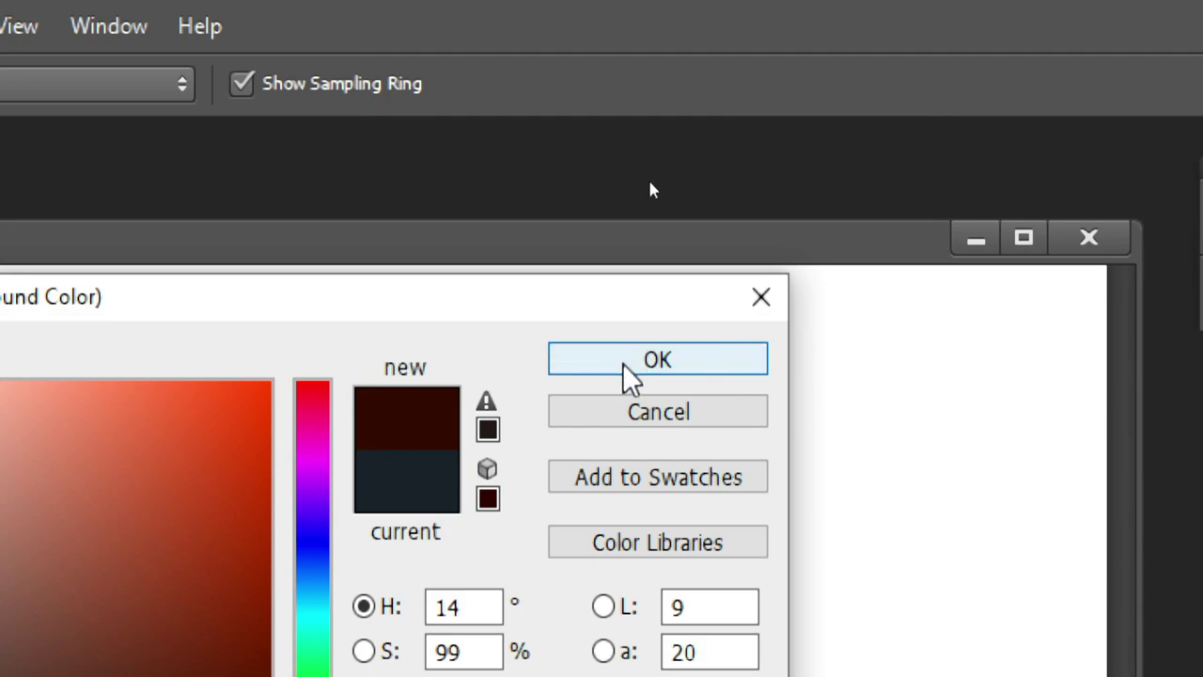
{"action": "left_click", "coordinate": [632, 368]}
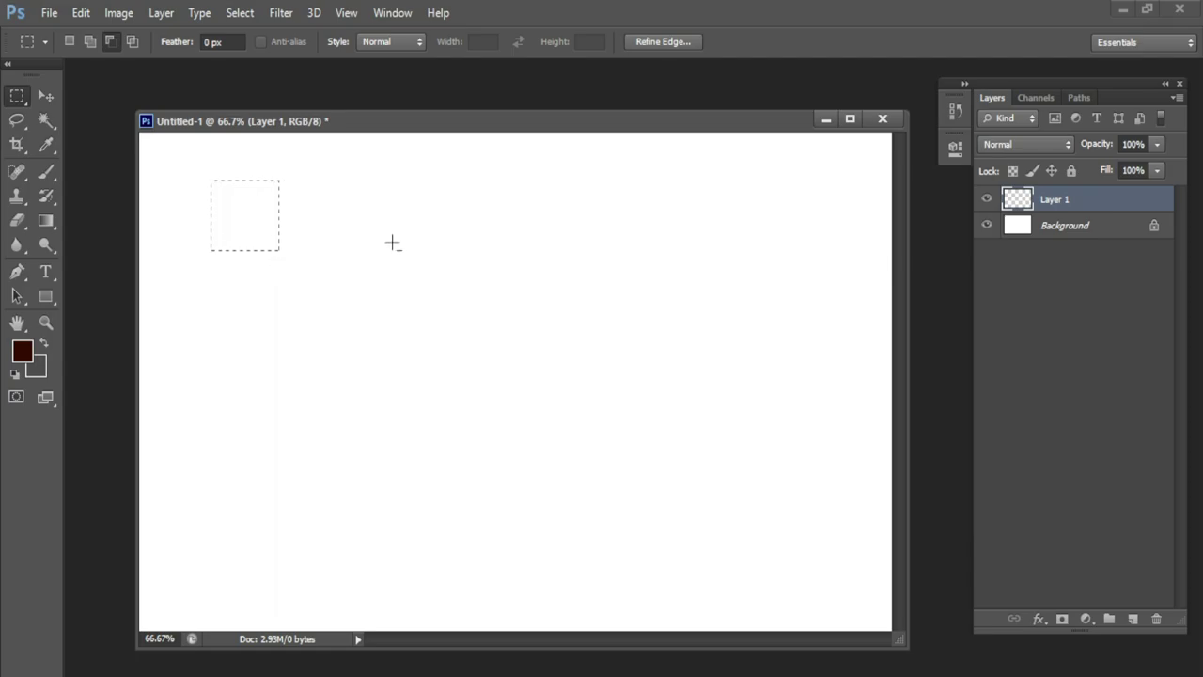
{"action": "key", "text": "alt+BackSpace"}
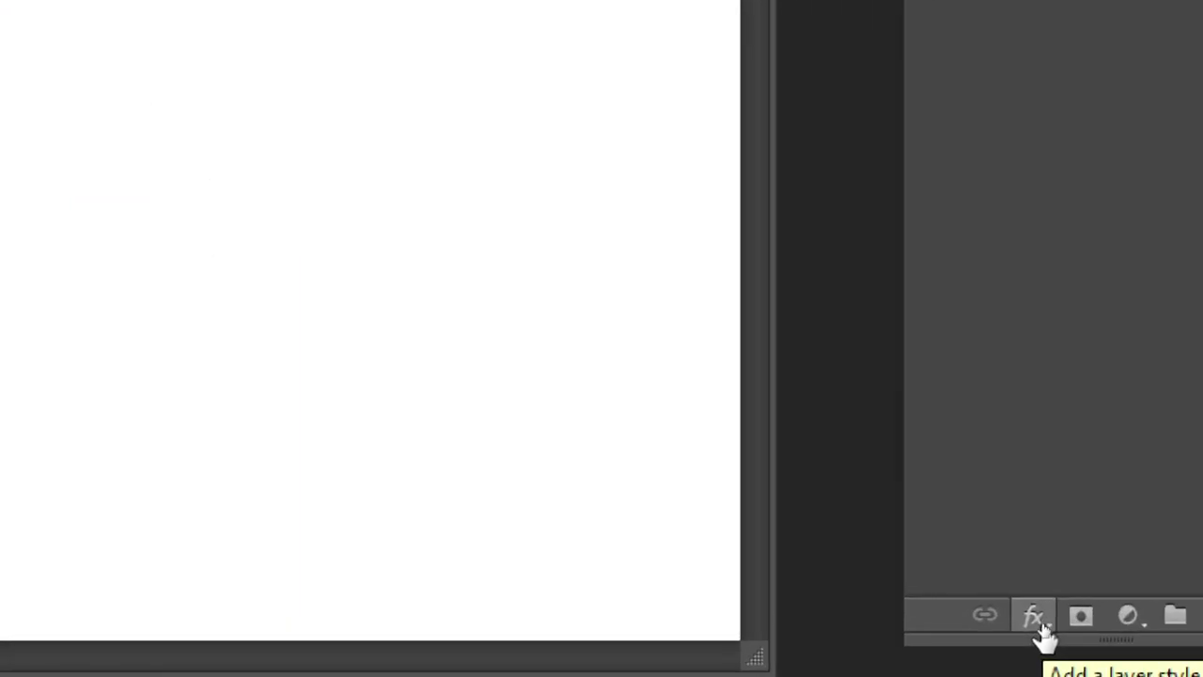
Apply a Chisel Hard Bevel & Emboss with enlarged size to the brown square.
{"action": "left_click", "coordinate": [1034, 617]}
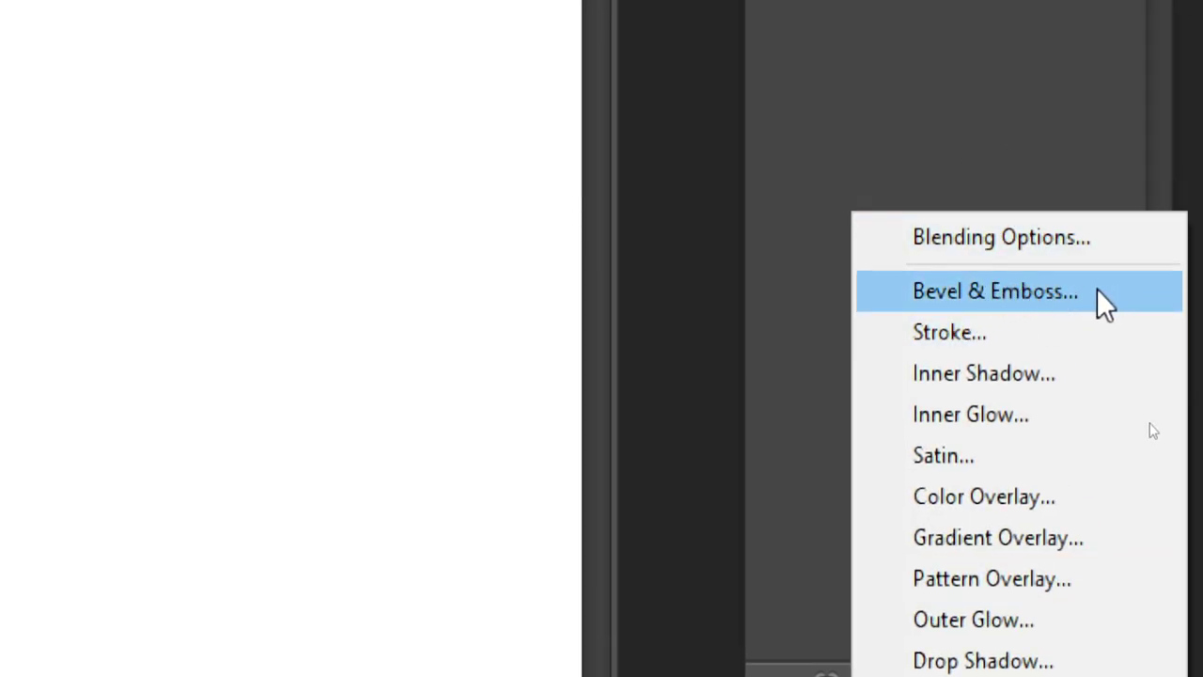
{"action": "left_click", "coordinate": [1083, 291]}
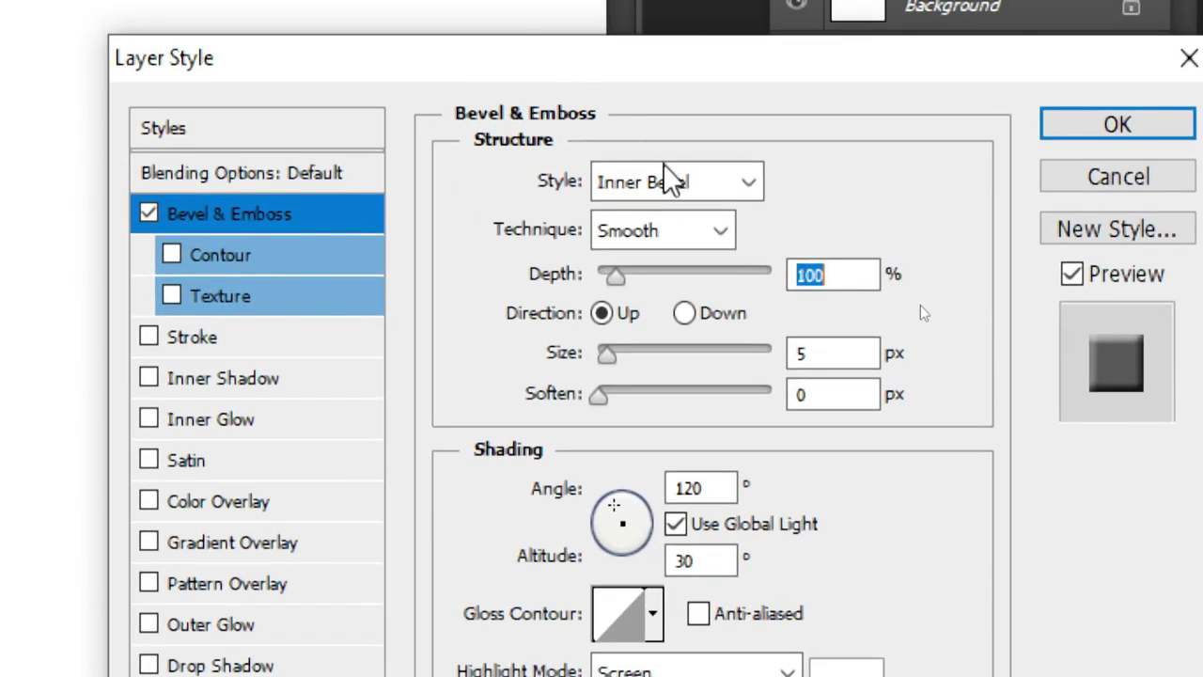
{"action": "left_click", "coordinate": [656, 235]}
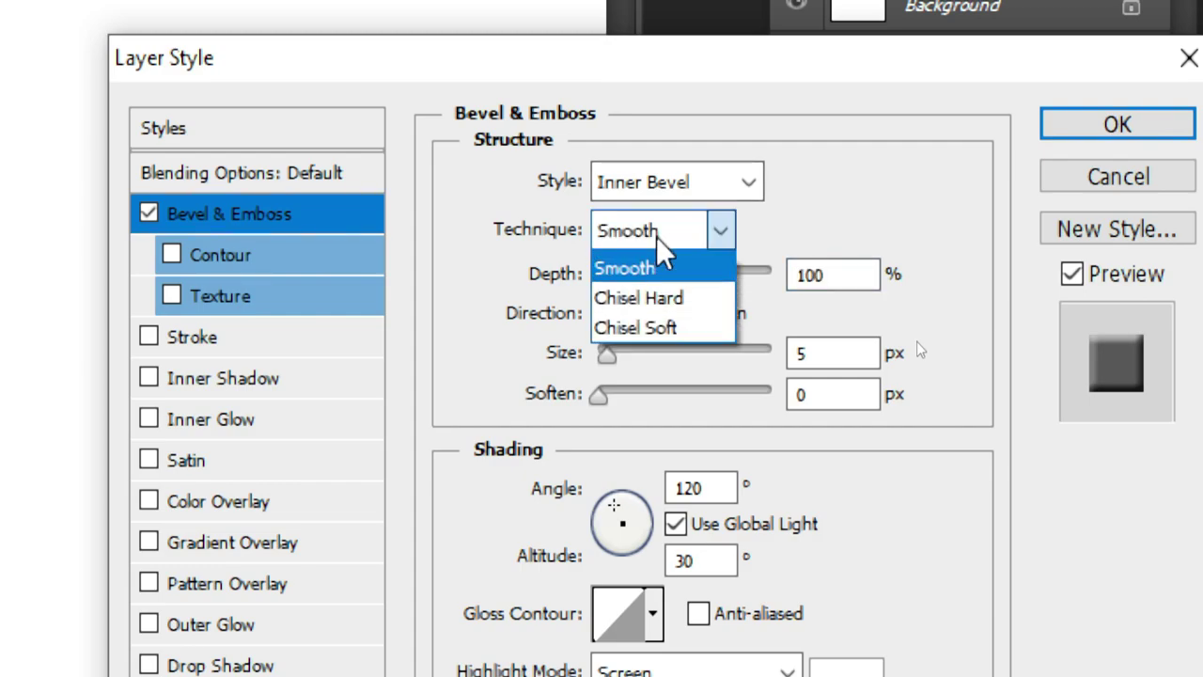
{"action": "left_click", "coordinate": [670, 299]}
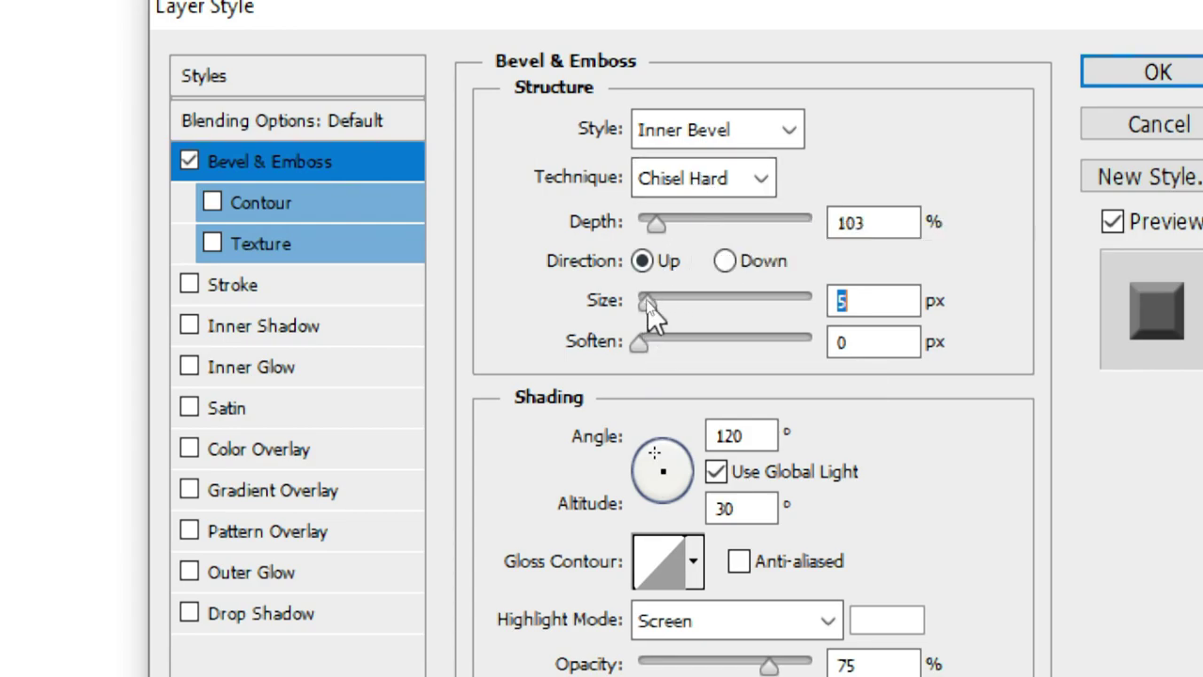
{"action": "left_click_drag", "start_coordinate": [647, 302], "coordinate": [662, 302]}
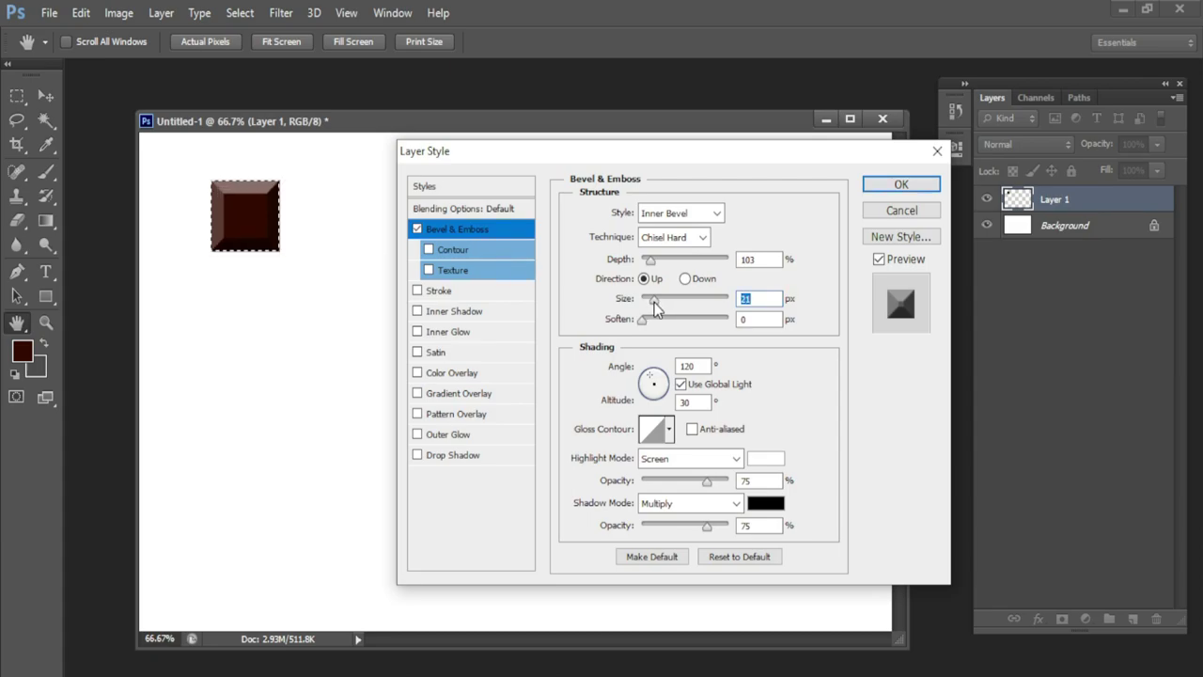
{"action": "left_click", "coordinate": [900, 185]}
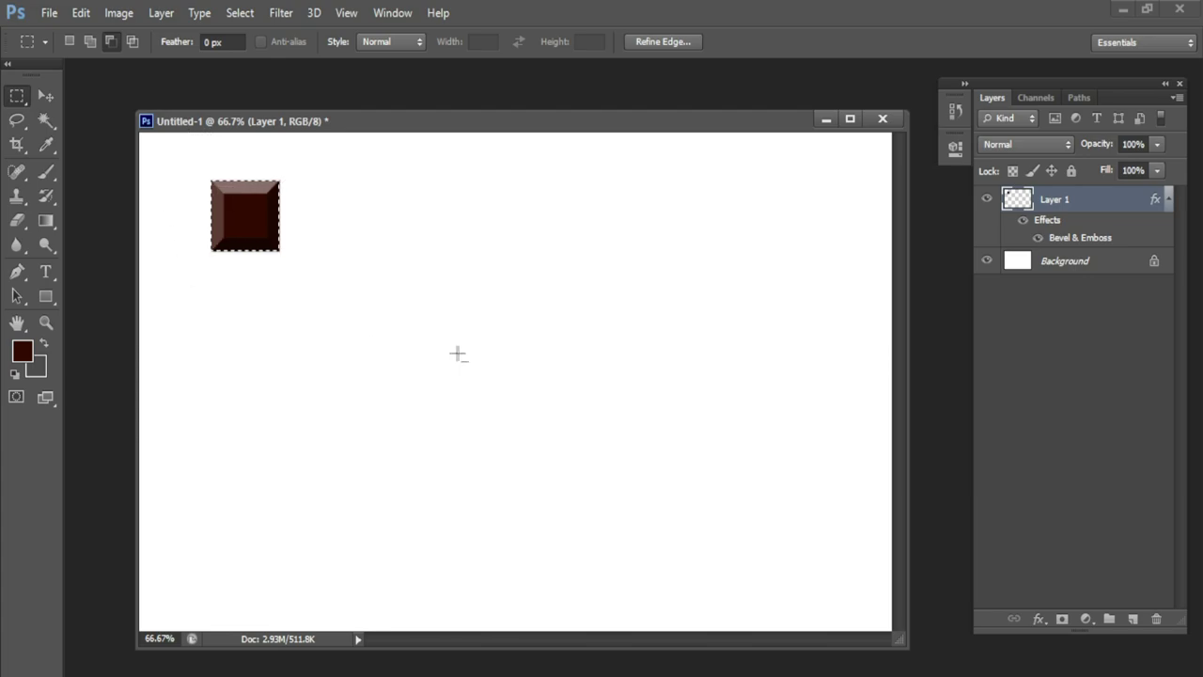
Deselect, then Alt-drag copies of the square to stack five bevelled pieces vertically.
{"action": "key", "text": "ctrl+d"}
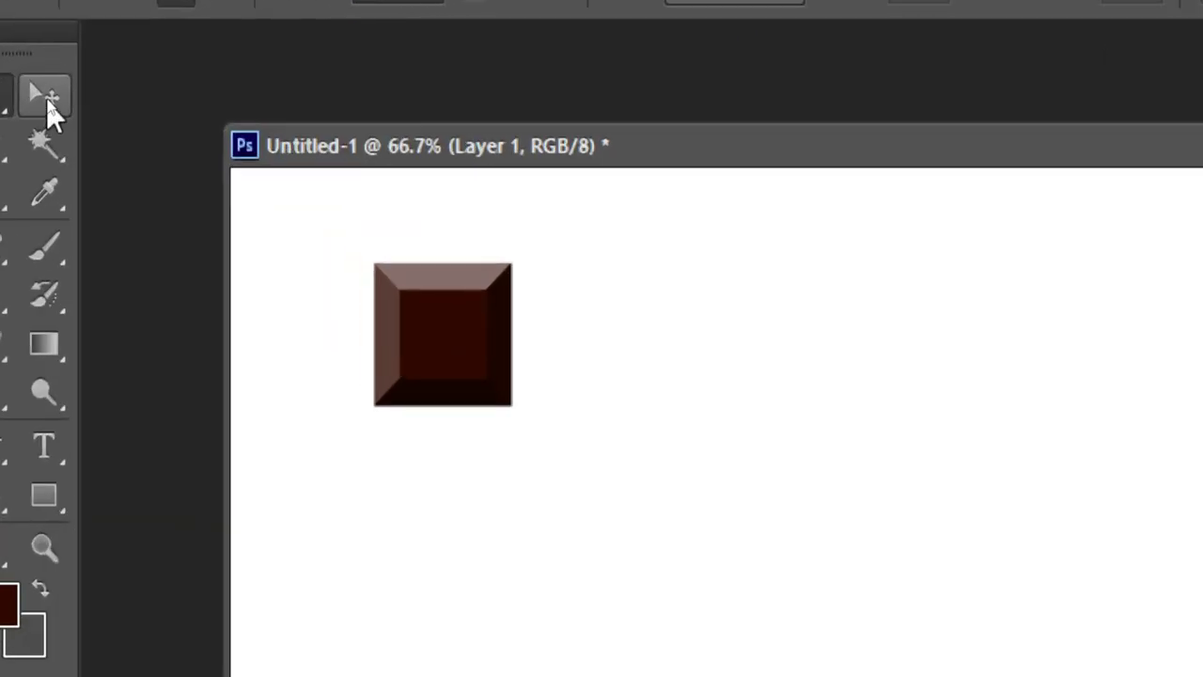
{"action": "left_click", "coordinate": [47, 98]}
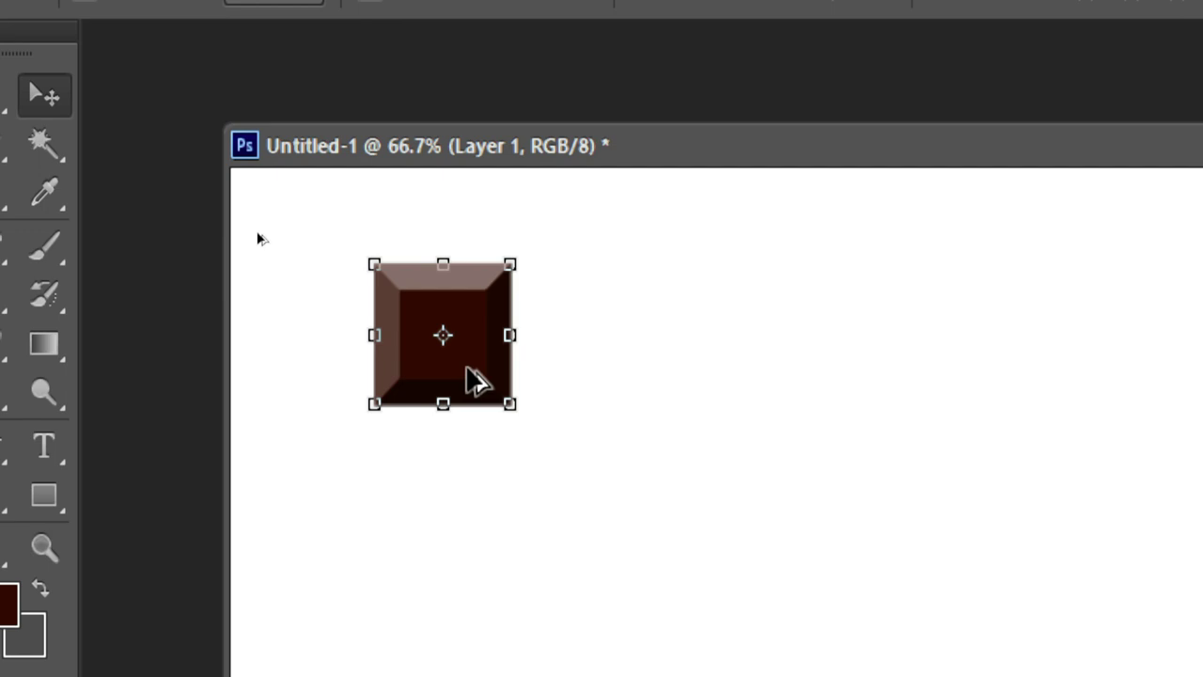
{"action": "left_click_drag", "start_coordinate": [475, 381], "coordinate": [355, 427]}
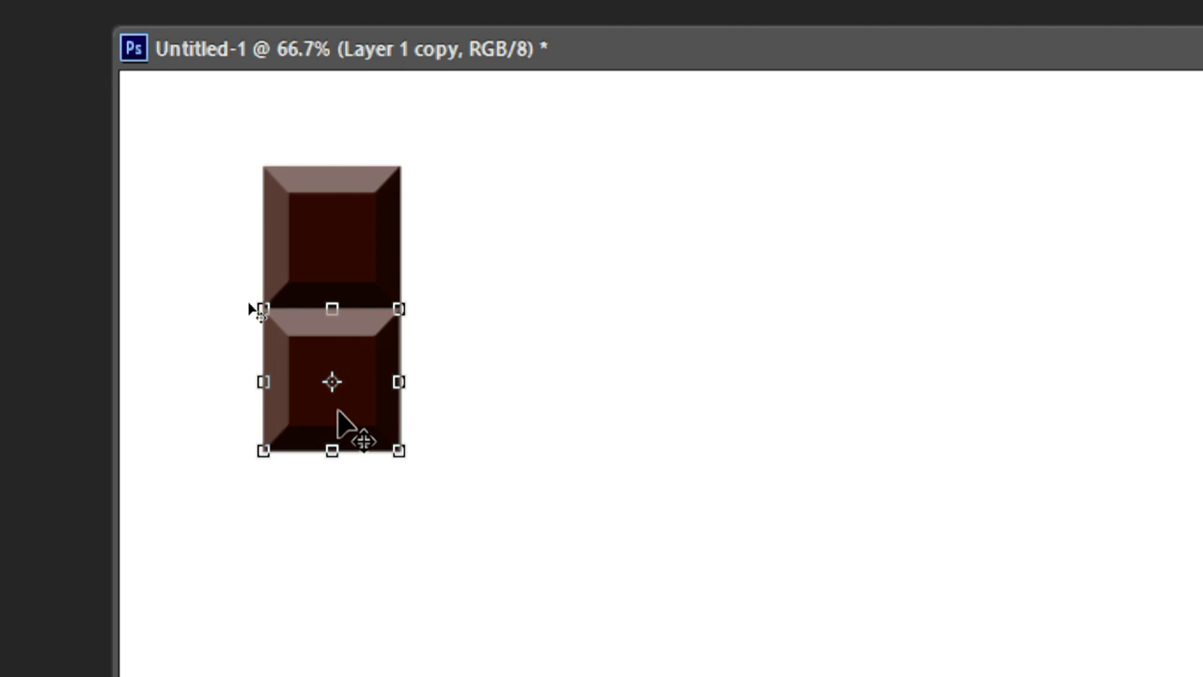
{"action": "left_click_drag", "start_coordinate": [365, 411], "coordinate": [344, 669]}
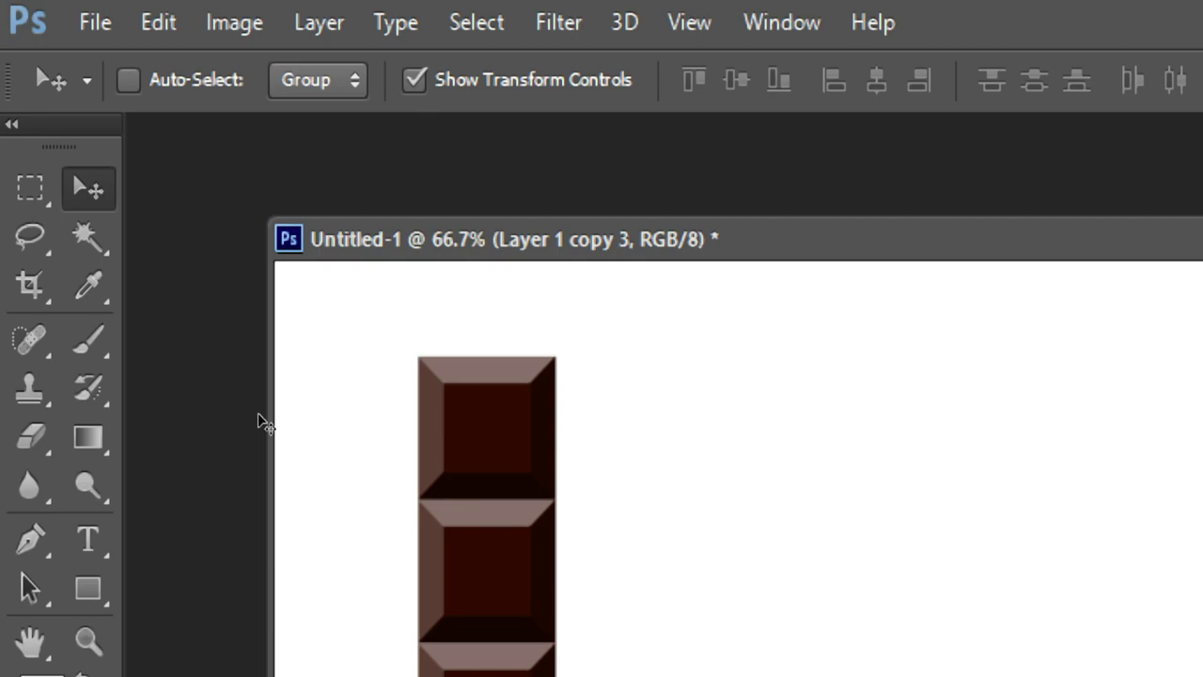
{"action": "left_click_drag", "start_coordinate": [246, 428], "coordinate": [246, 498]}
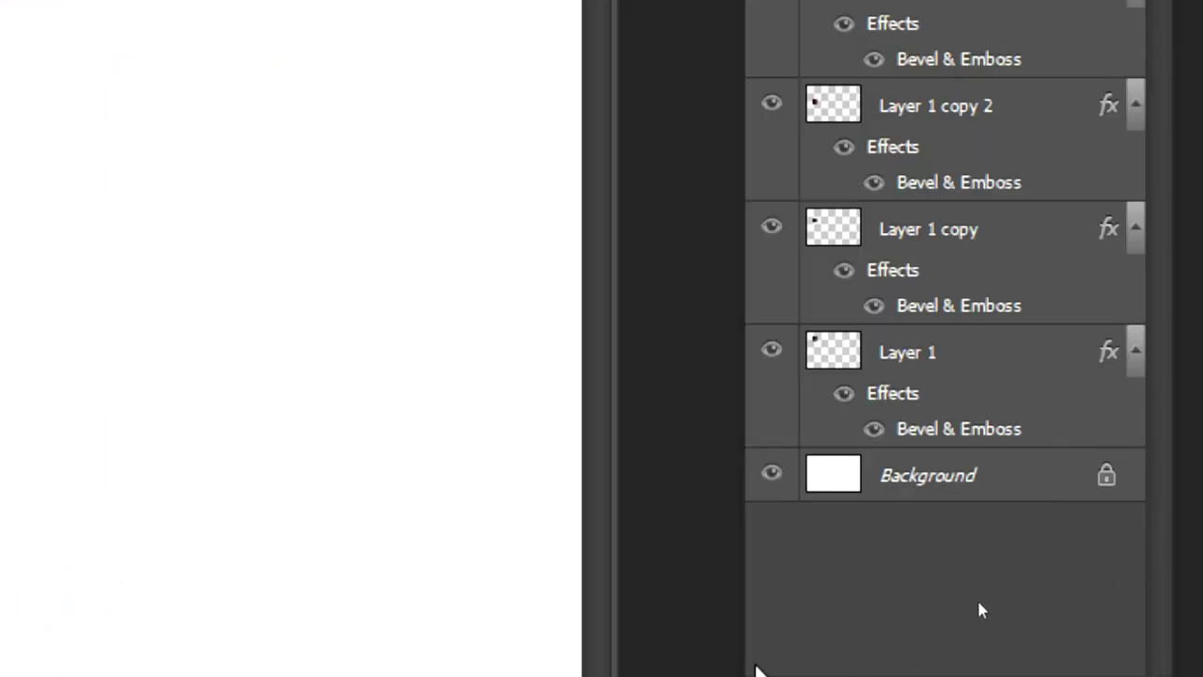
Hide the Background and merge the five square layers into Layer 1 copy 4.
{"action": "left_click", "coordinate": [770, 474]}
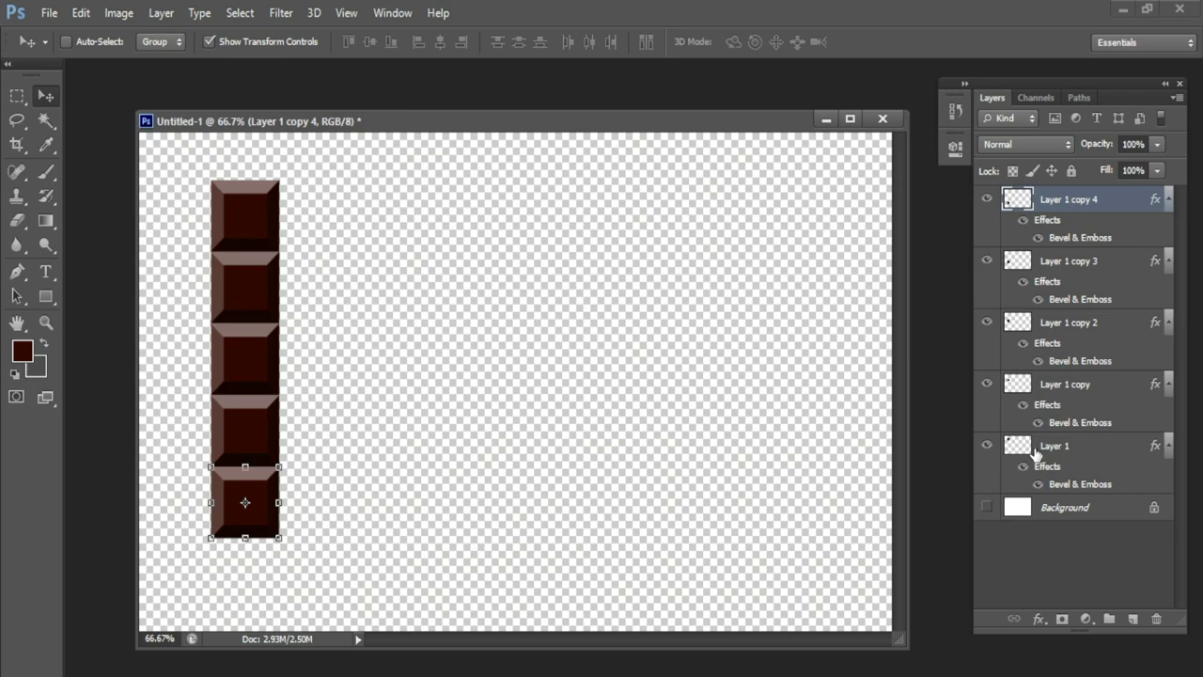
{"action": "left_click", "coordinate": [1034, 452], "text": "shift"}
{"action": "key", "text": "ctrl+e"}
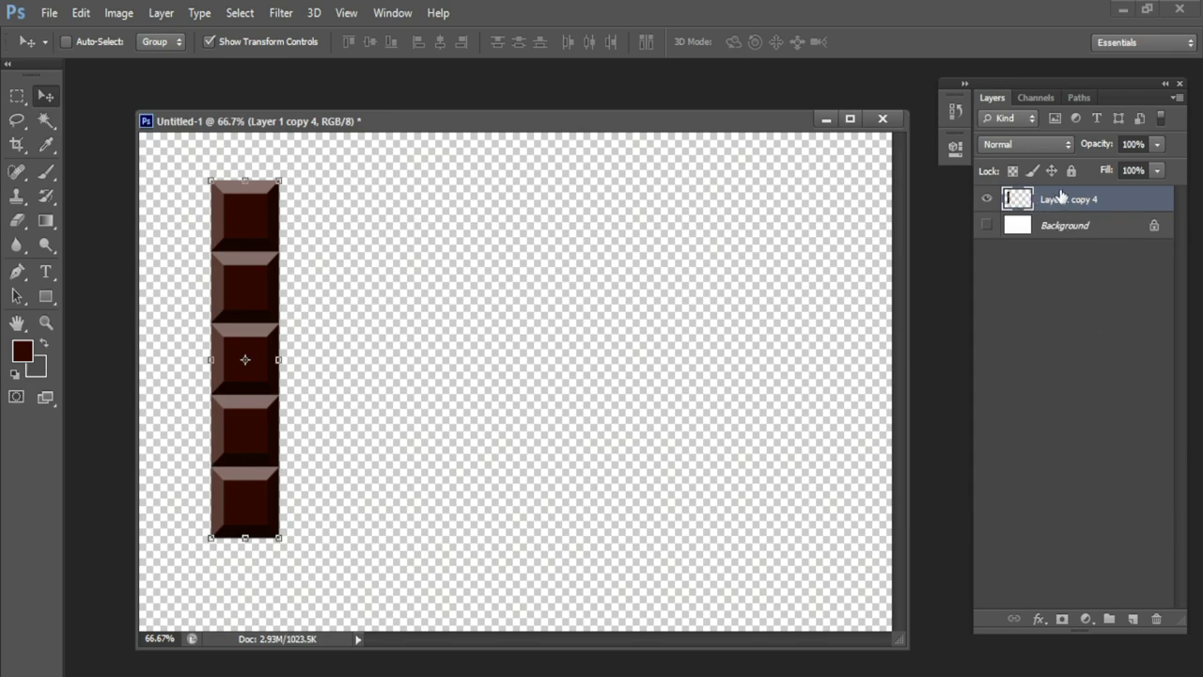
Duplicate the column beside itself, merge into one layer, show the Background, and move the bar right.
{"action": "left_click_drag", "start_coordinate": [244, 279], "coordinate": [384, 297]}
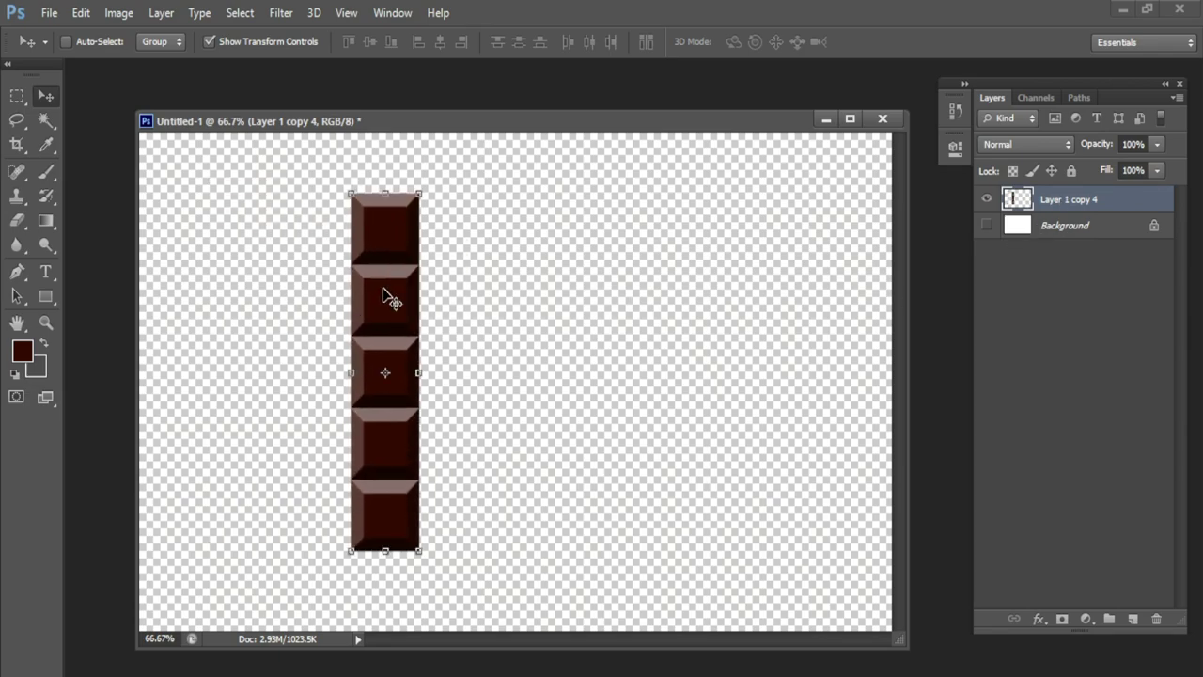
{"action": "left_click_drag", "start_coordinate": [394, 317], "coordinate": [460, 311]}
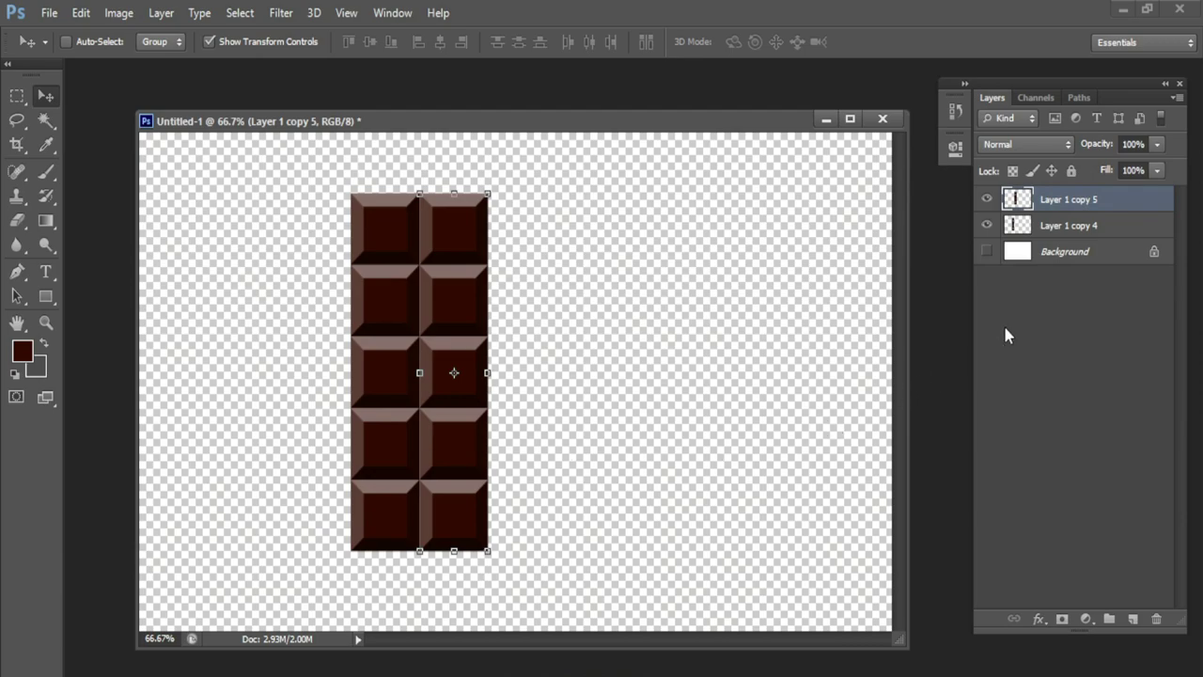
{"action": "key", "text": "ctrl+e"}
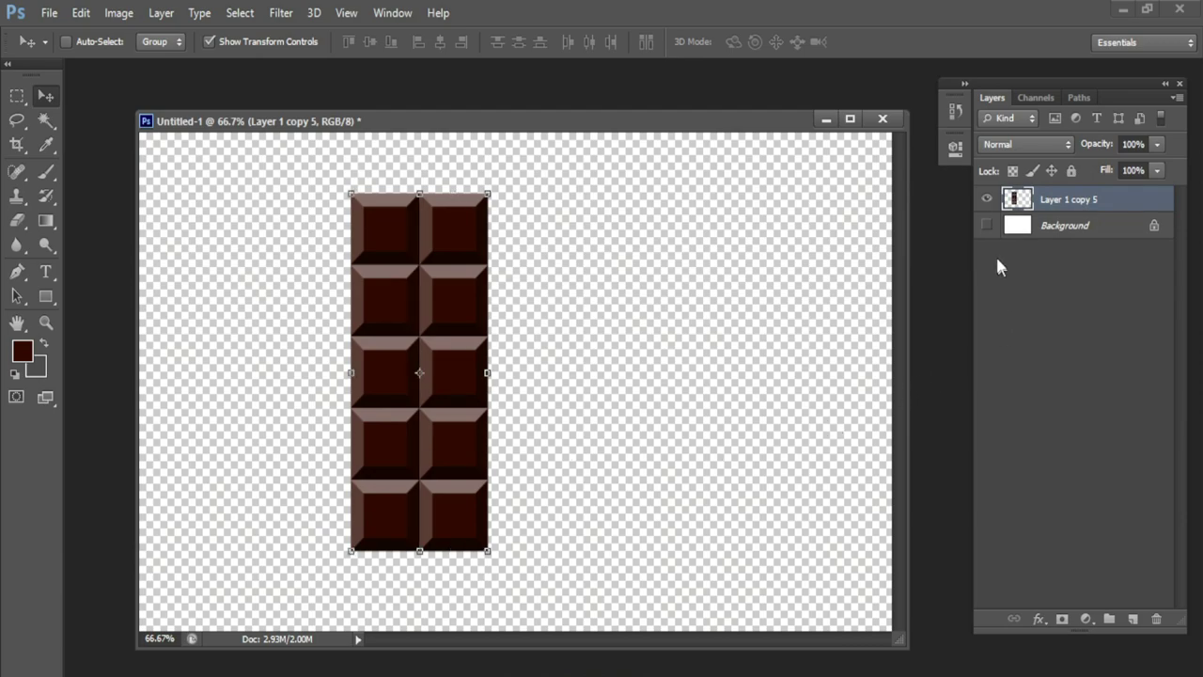
{"action": "left_click", "coordinate": [985, 225]}
{"action": "mouse_move", "coordinate": [428, 363]}
{"action": "left_mouse_down"}
{"action": "mouse_move", "coordinate": [514, 372]}
{"action": "mouse_move", "coordinate": [530, 323]}
{"action": "left_mouse_up"}
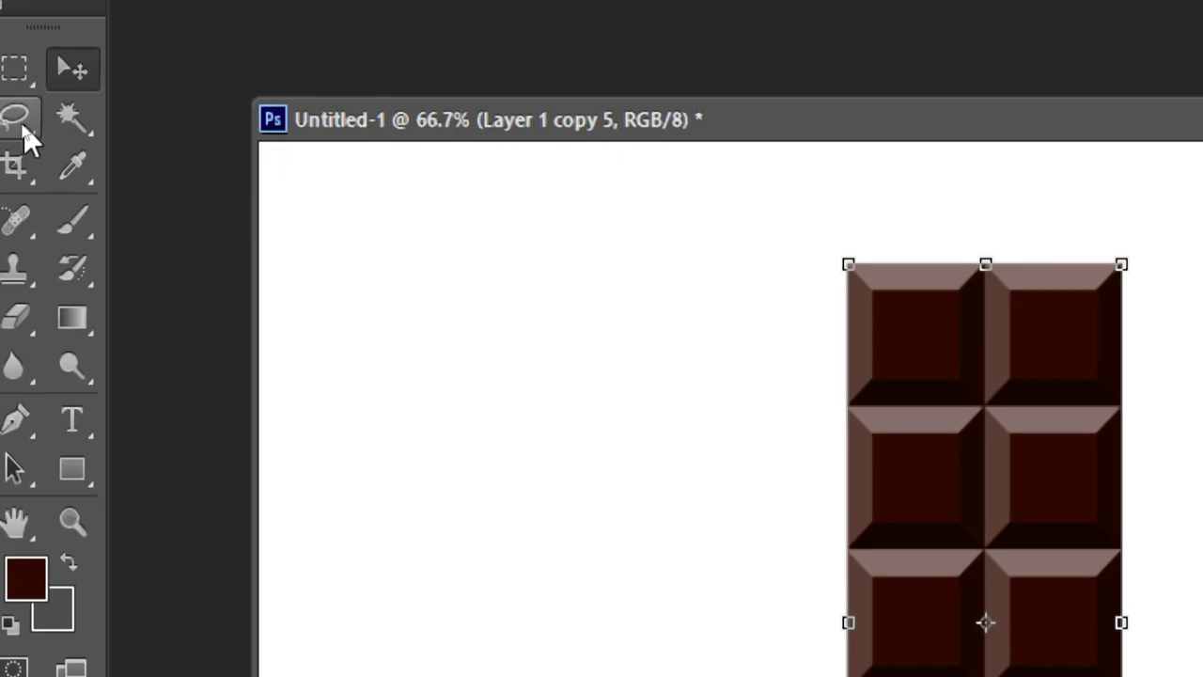
Lasso a jagged selection around the bar's top-left corner and drag that piece away left.
{"action": "left_click", "coordinate": [19, 122]}
{"action": "left_click", "coordinate": [155, 113]}
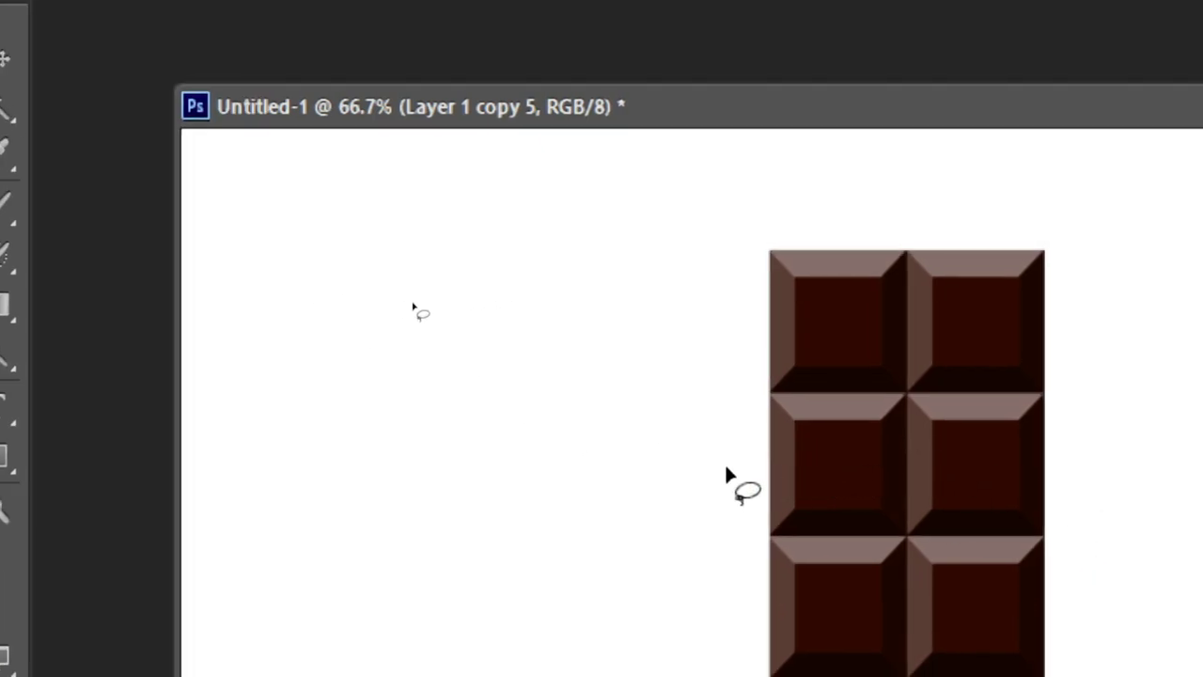
{"action": "mouse_move", "coordinate": [722, 468]}
{"action": "left_mouse_down"}
{"action": "mouse_move", "coordinate": [858, 425]}
{"action": "mouse_move", "coordinate": [916, 203]}
{"action": "mouse_move", "coordinate": [667, 430]}
{"action": "left_mouse_up"}
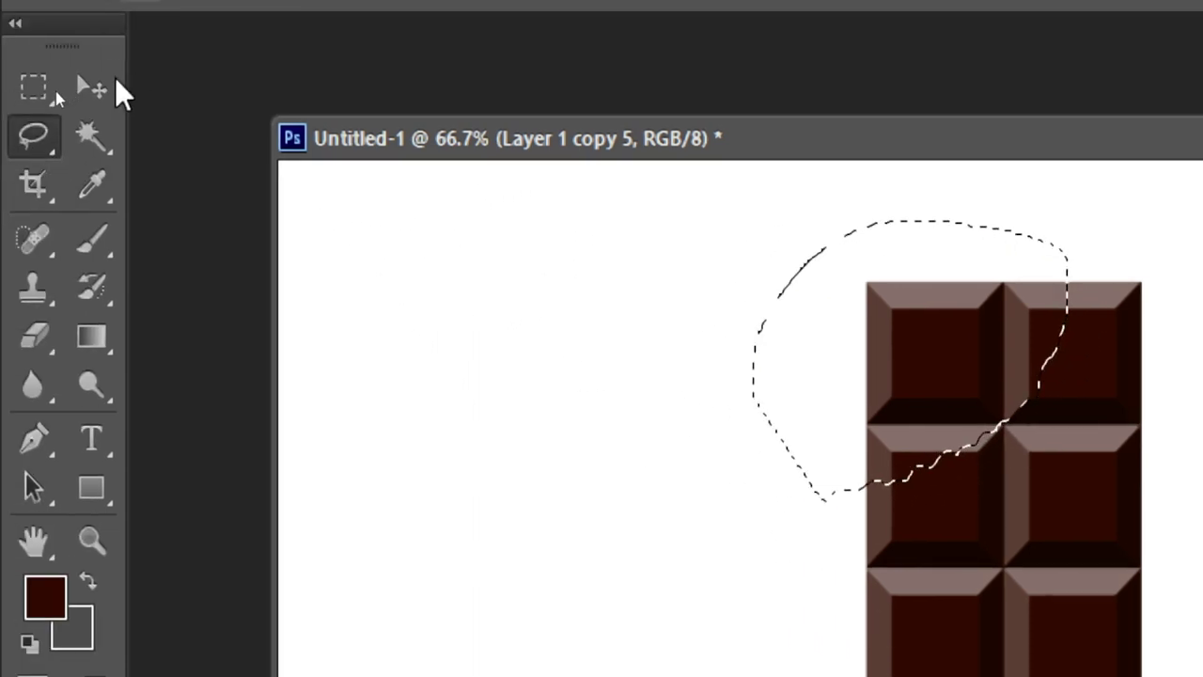
{"action": "left_click", "coordinate": [114, 82]}
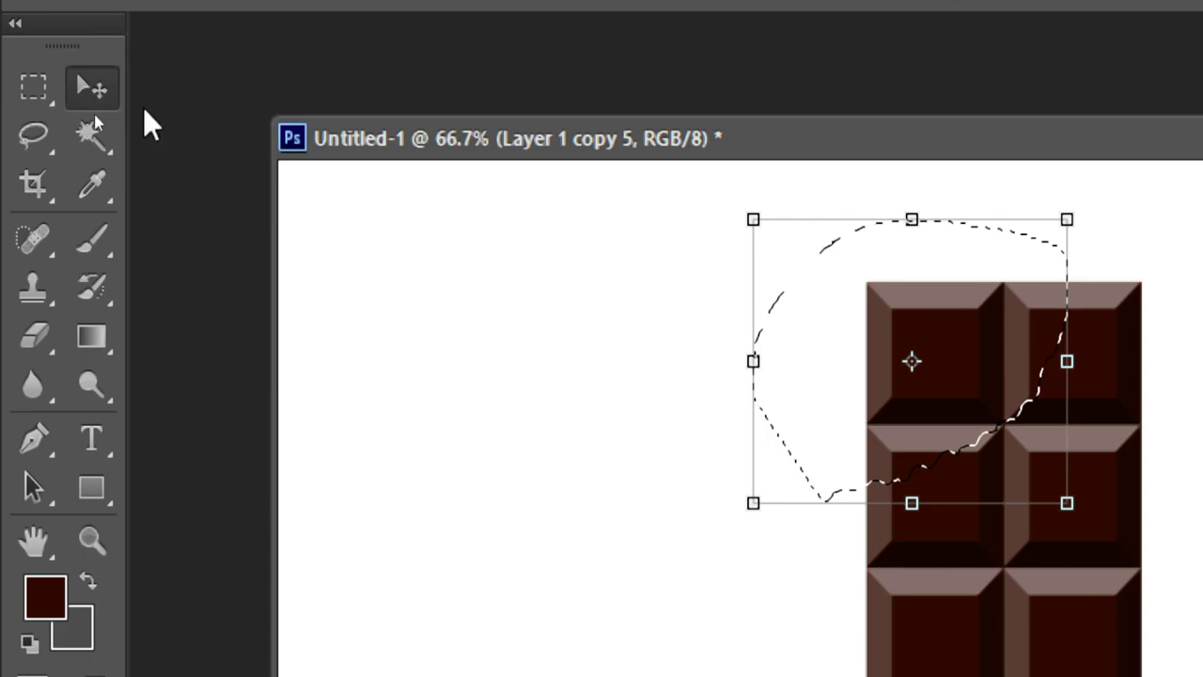
{"action": "mouse_move", "coordinate": [1041, 357]}
{"action": "left_mouse_down"}
{"action": "mouse_move", "coordinate": [843, 337]}
{"action": "mouse_move", "coordinate": [859, 335]}
{"action": "left_mouse_up"}
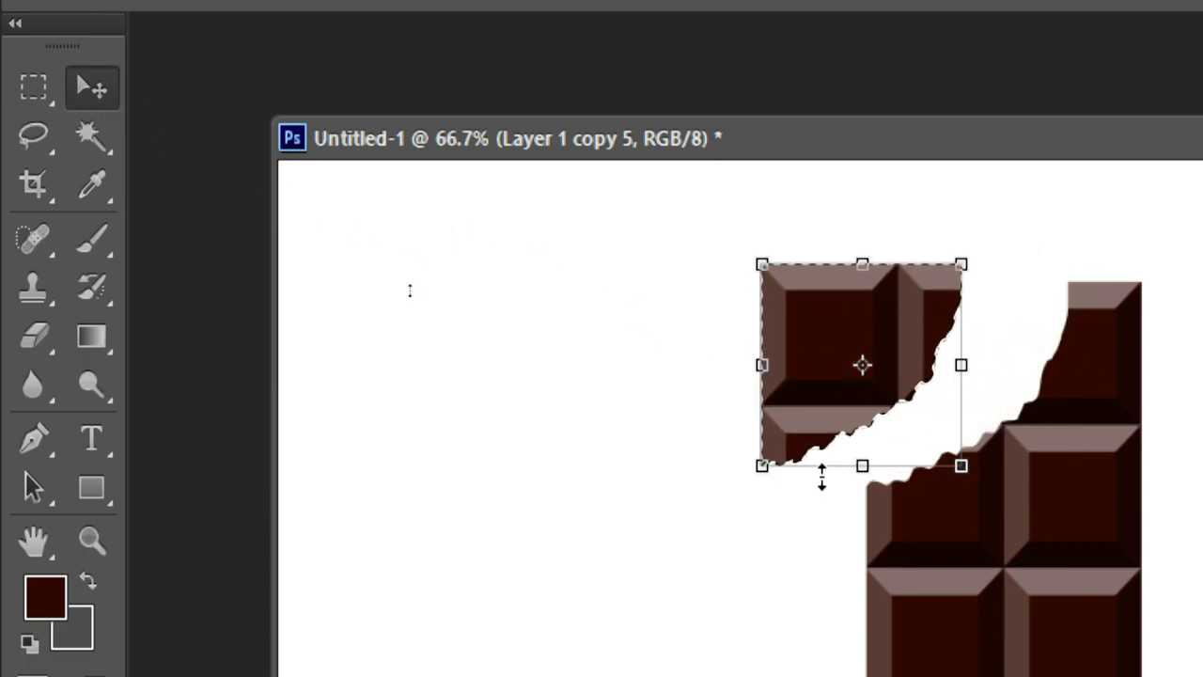
{"action": "key", "text": "ctrl+d"}
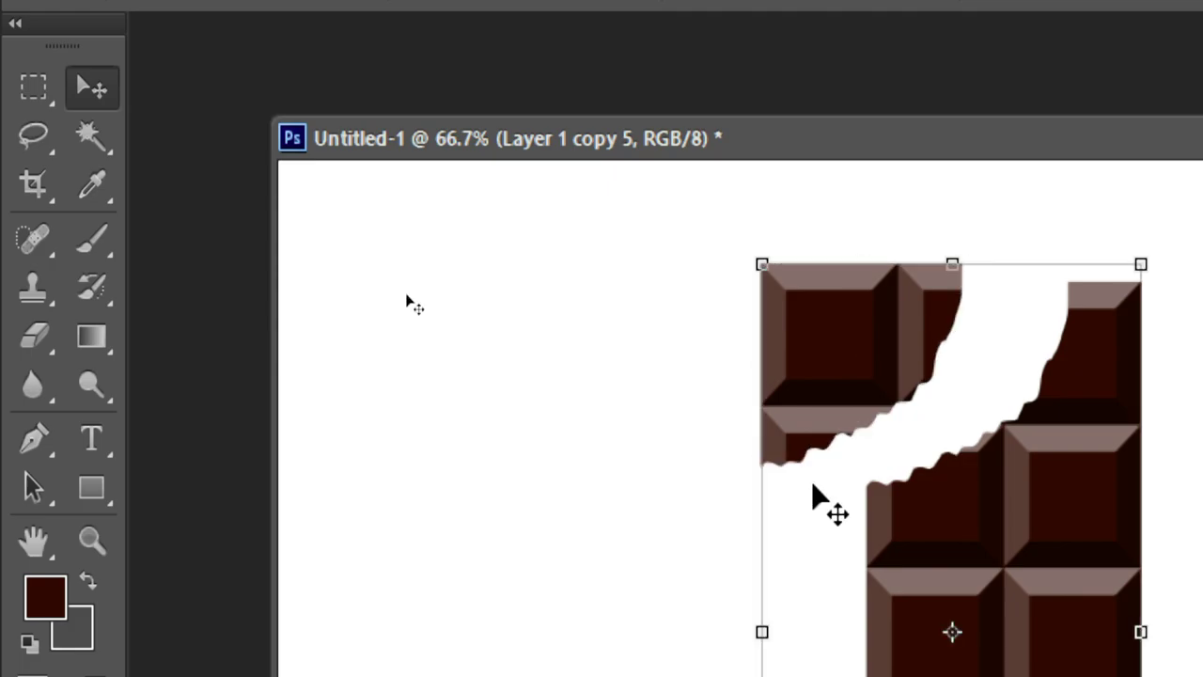
{"action": "key", "text": "ctrl+minus"}
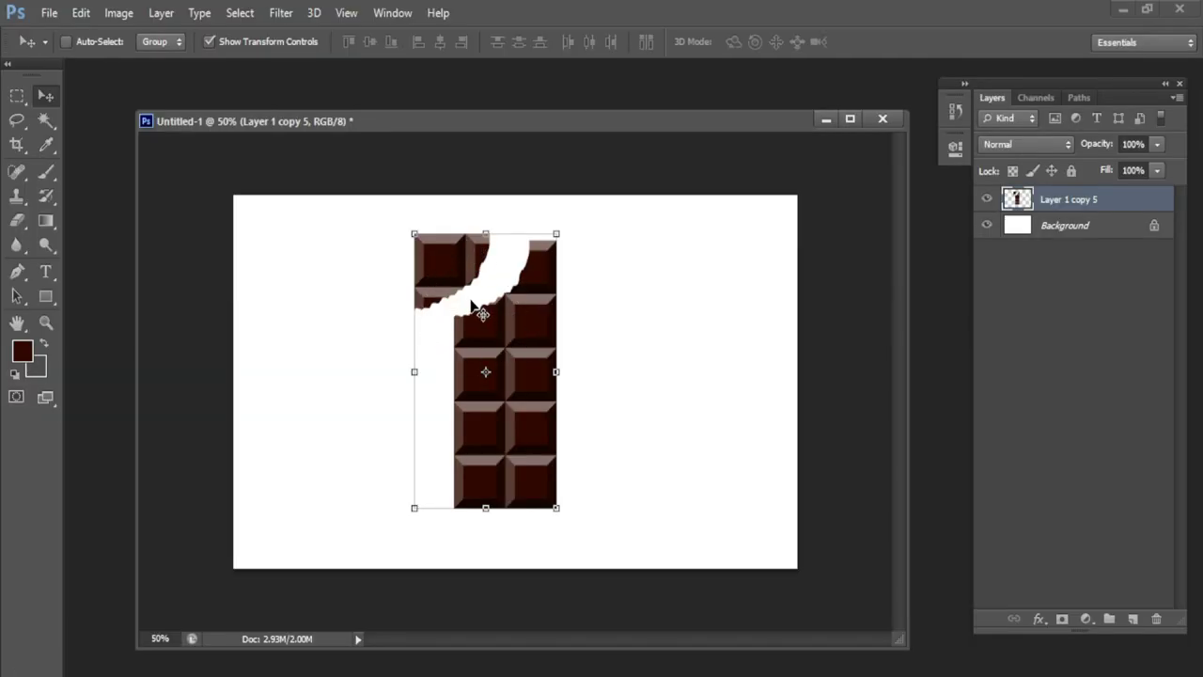
Open Filter > Liquify on the chocolate bar and lower the brush size to 901.
{"action": "key", "text": "ctrl+plus"}
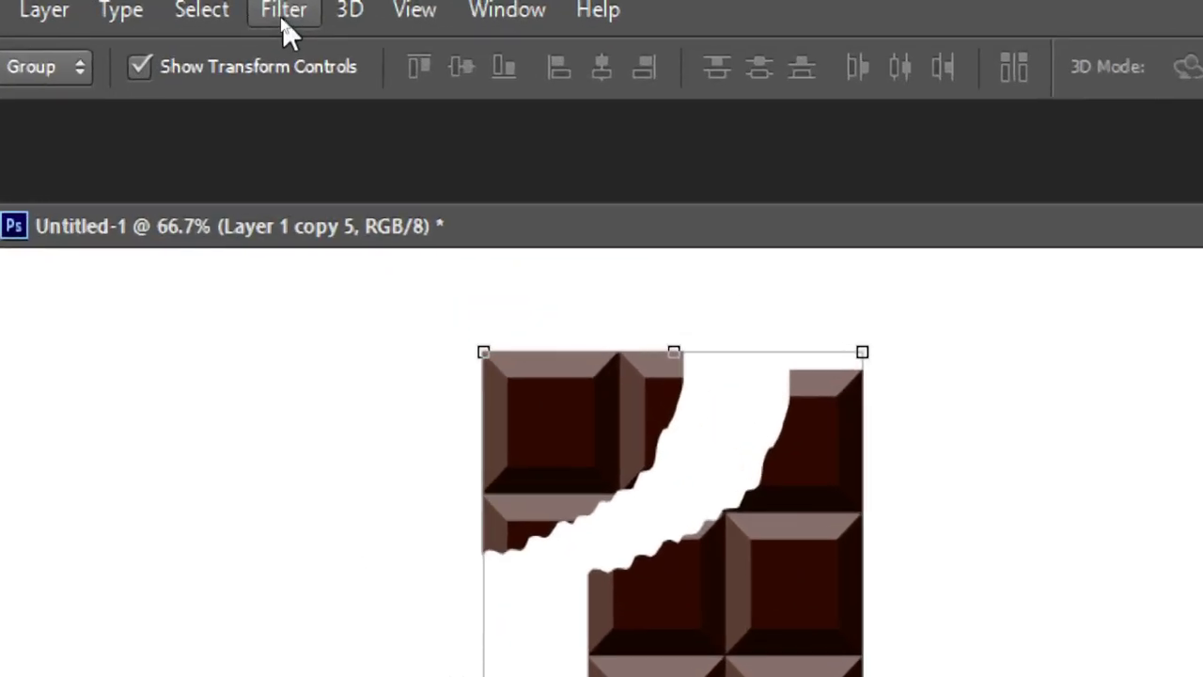
{"action": "left_click", "coordinate": [280, 17]}
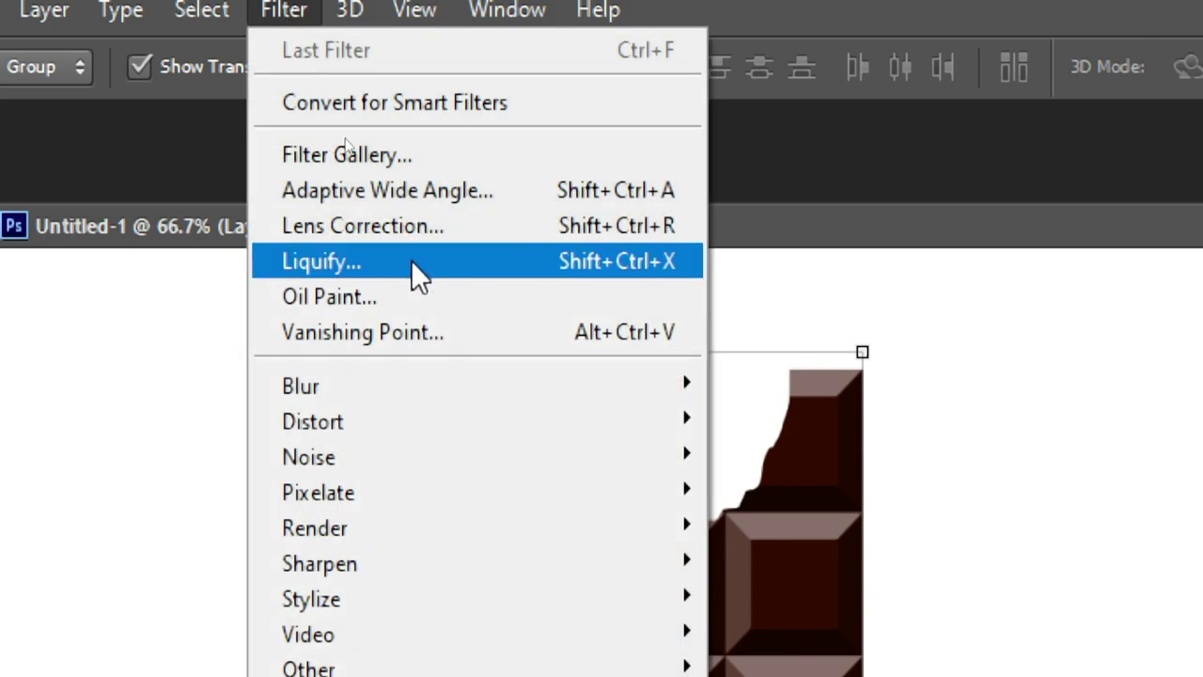
{"action": "left_click", "coordinate": [357, 260]}
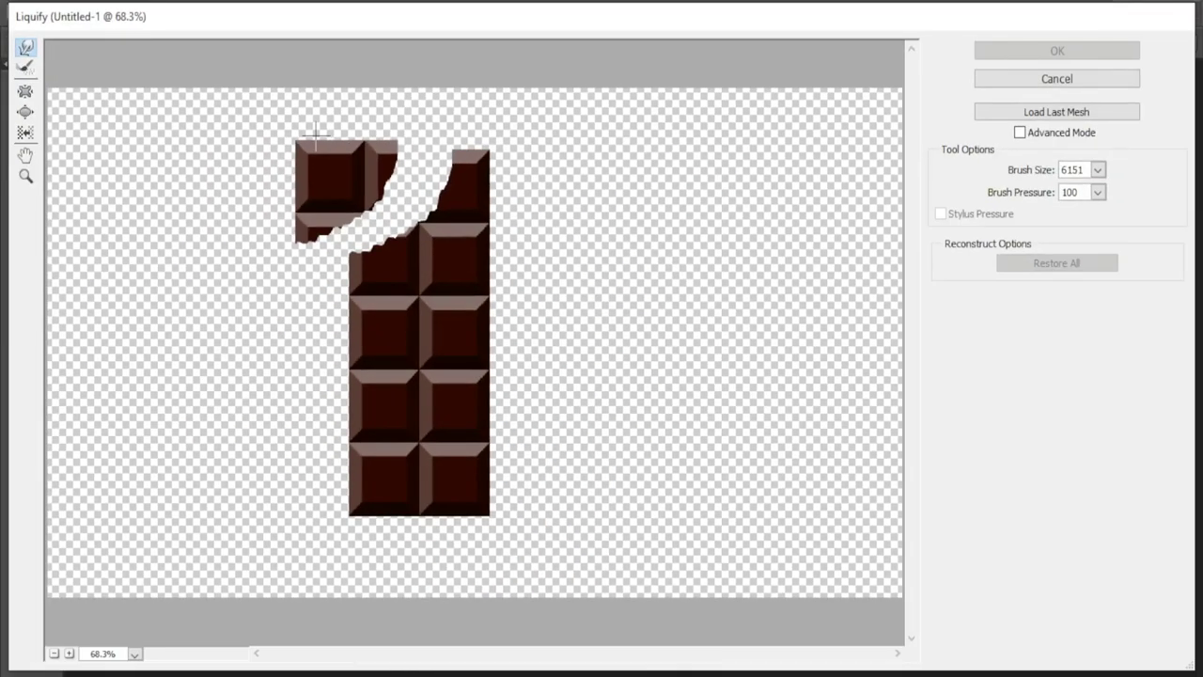
{"action": "left_click_drag", "start_coordinate": [303, 229], "coordinate": [312, 266]}
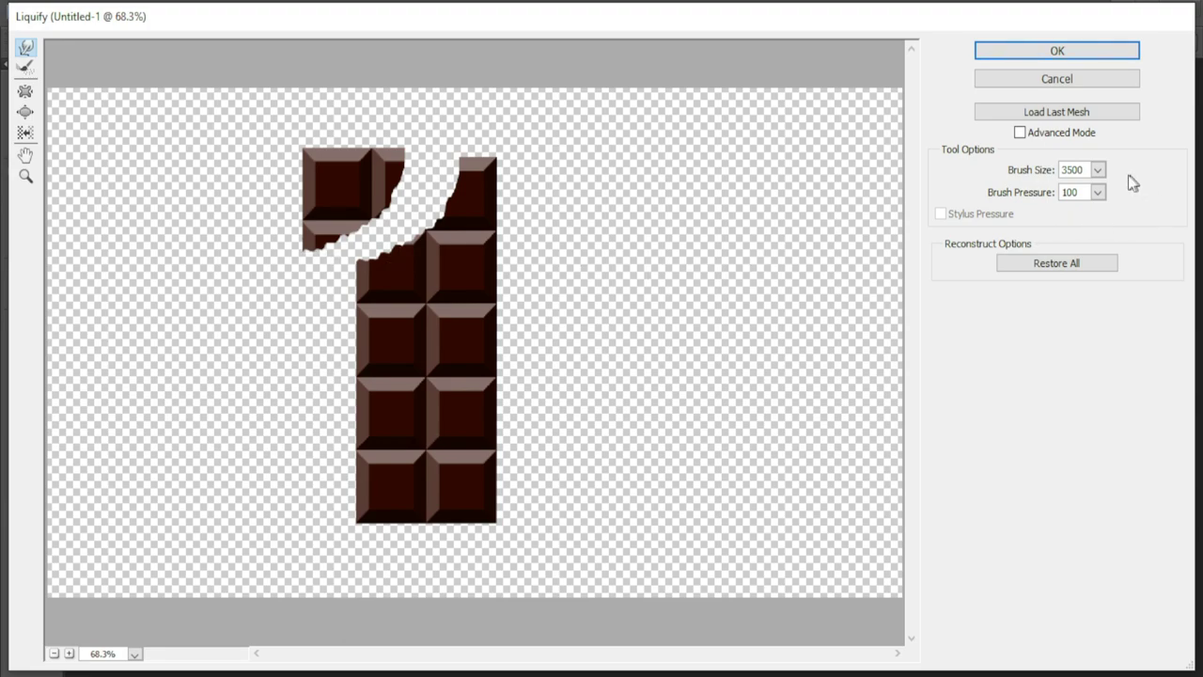
{"action": "left_click_drag", "start_coordinate": [1098, 170], "coordinate": [1018, 197]}
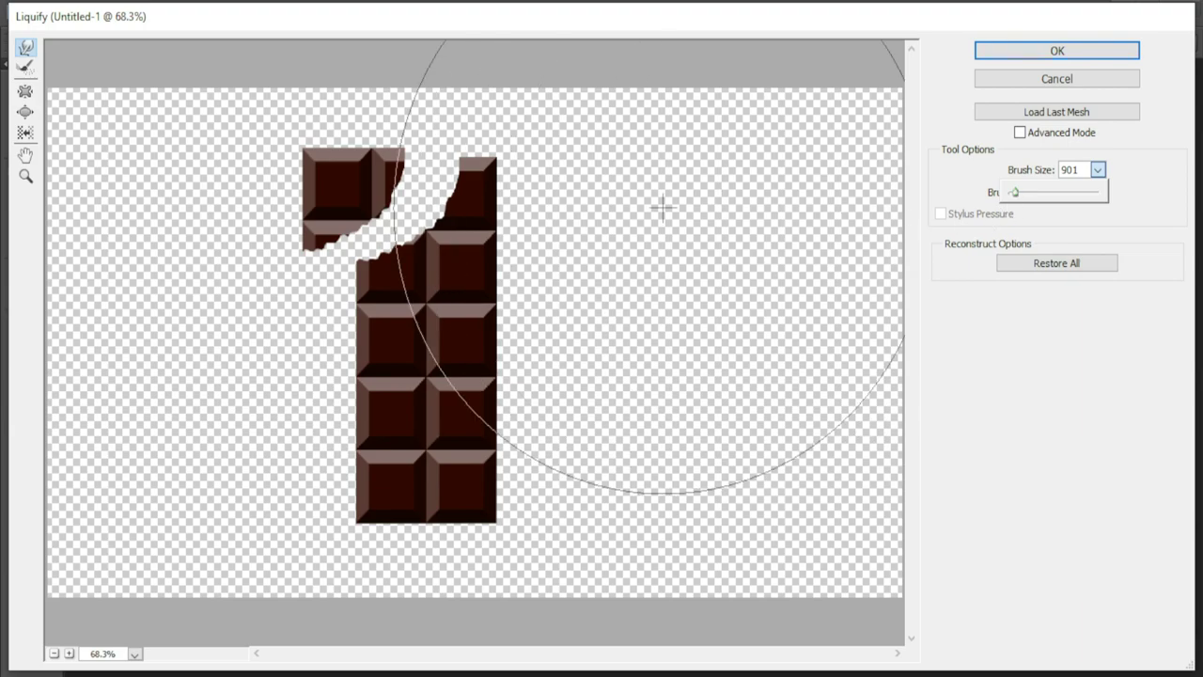
{"action": "left_click", "coordinate": [1097, 171]}
{"action": "left_click", "coordinate": [1098, 171]}
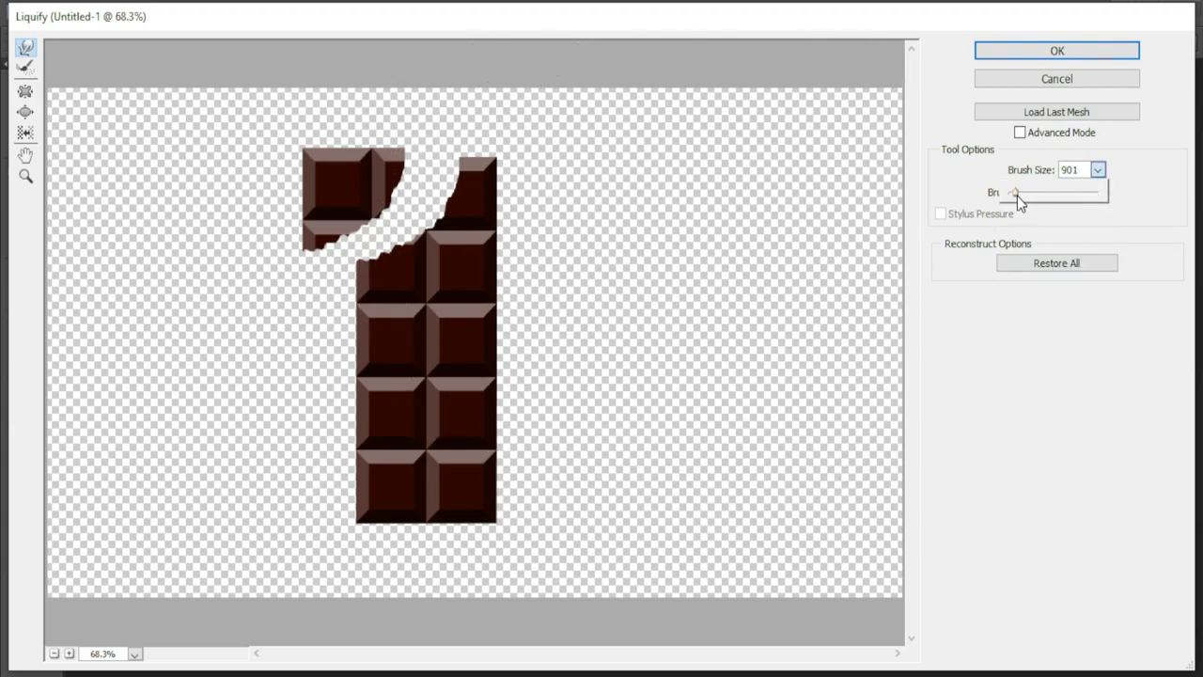
Set the Liquify brush size to 100.
{"action": "left_click_drag", "start_coordinate": [1017, 196], "coordinate": [1012, 195]}
{"action": "left_click", "coordinate": [1080, 171]}
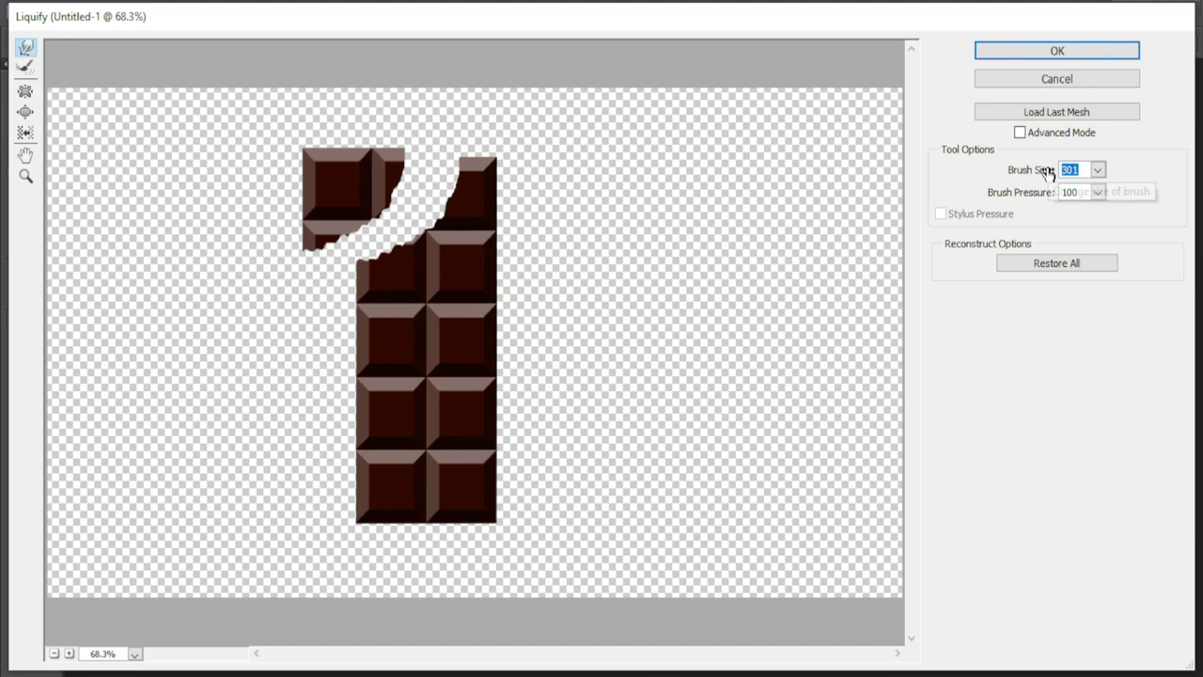
{"action": "type", "text": "100"}
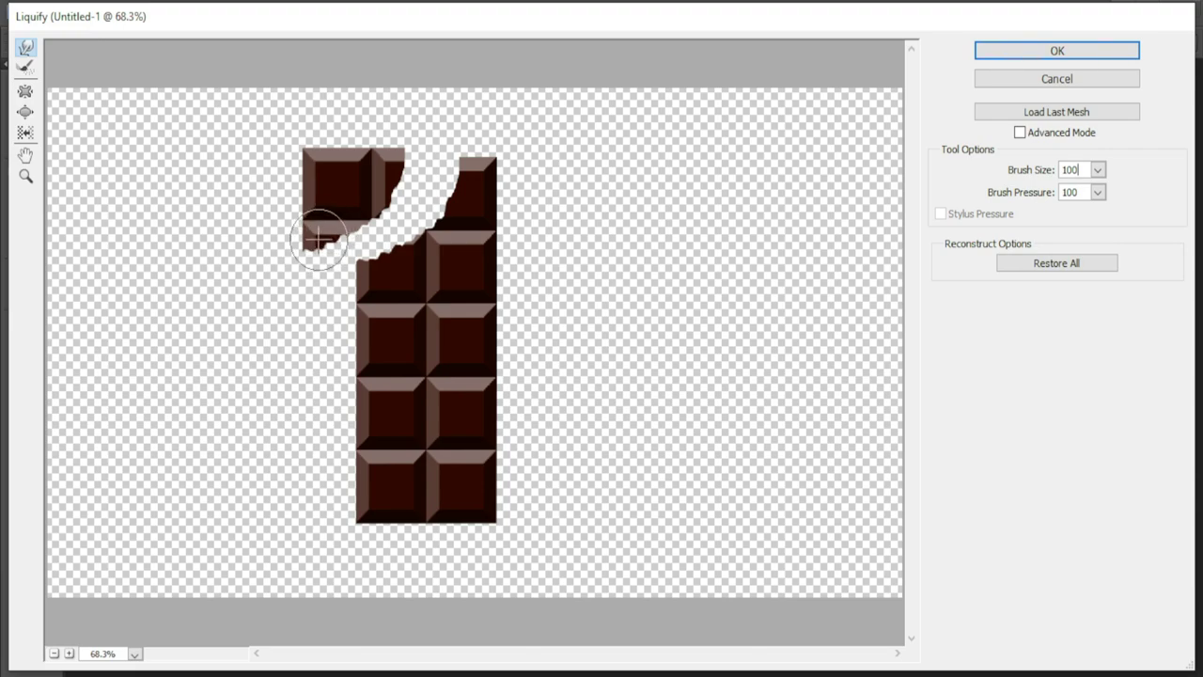
Warp the broken piece's lower edge into a long drip, push it toward the bar, and apply.
{"action": "left_click_drag", "start_coordinate": [317, 215], "coordinate": [321, 299]}
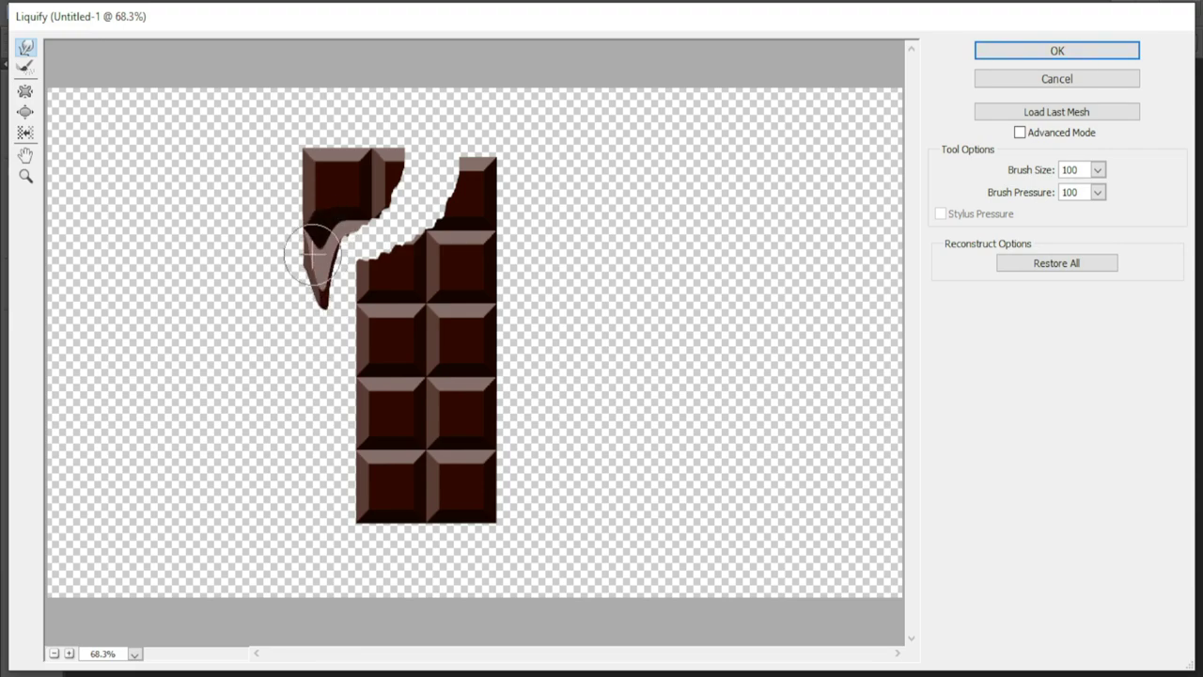
{"action": "left_click_drag", "start_coordinate": [313, 252], "coordinate": [320, 334]}
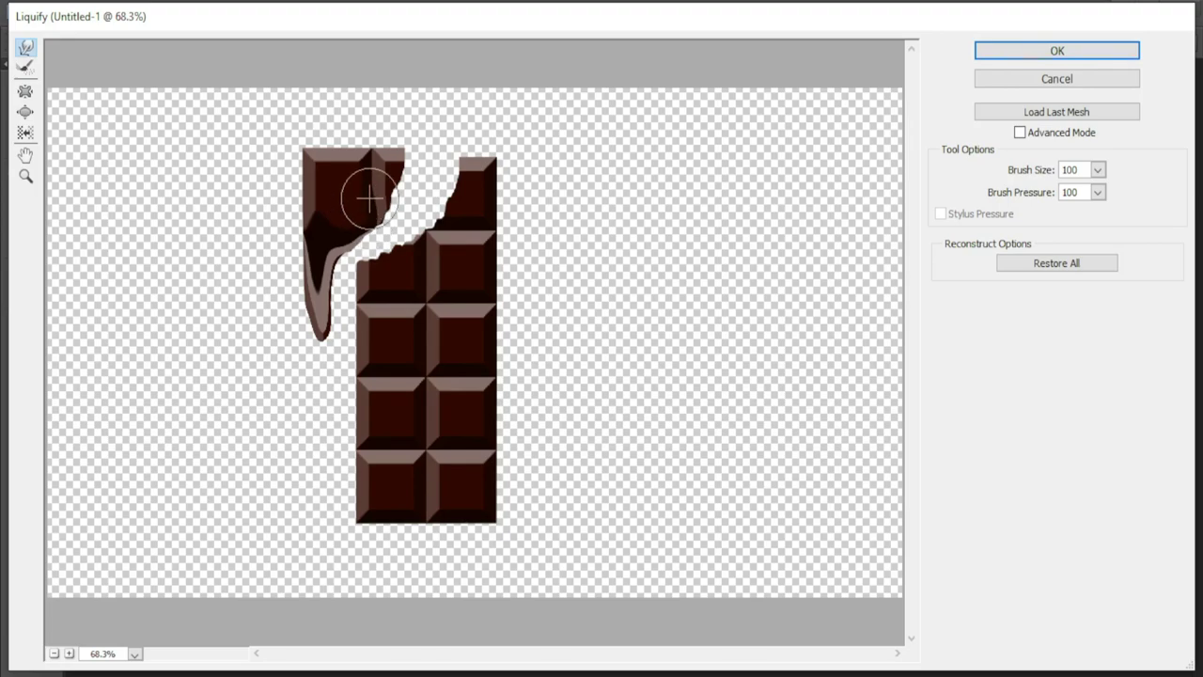
{"action": "mouse_move", "coordinate": [369, 197]}
{"action": "left_mouse_down"}
{"action": "mouse_move", "coordinate": [389, 166]}
{"action": "mouse_move", "coordinate": [430, 148]}
{"action": "mouse_move", "coordinate": [462, 175]}
{"action": "mouse_move", "coordinate": [371, 260]}
{"action": "mouse_move", "coordinate": [340, 263]}
{"action": "mouse_move", "coordinate": [352, 299]}
{"action": "left_mouse_up"}
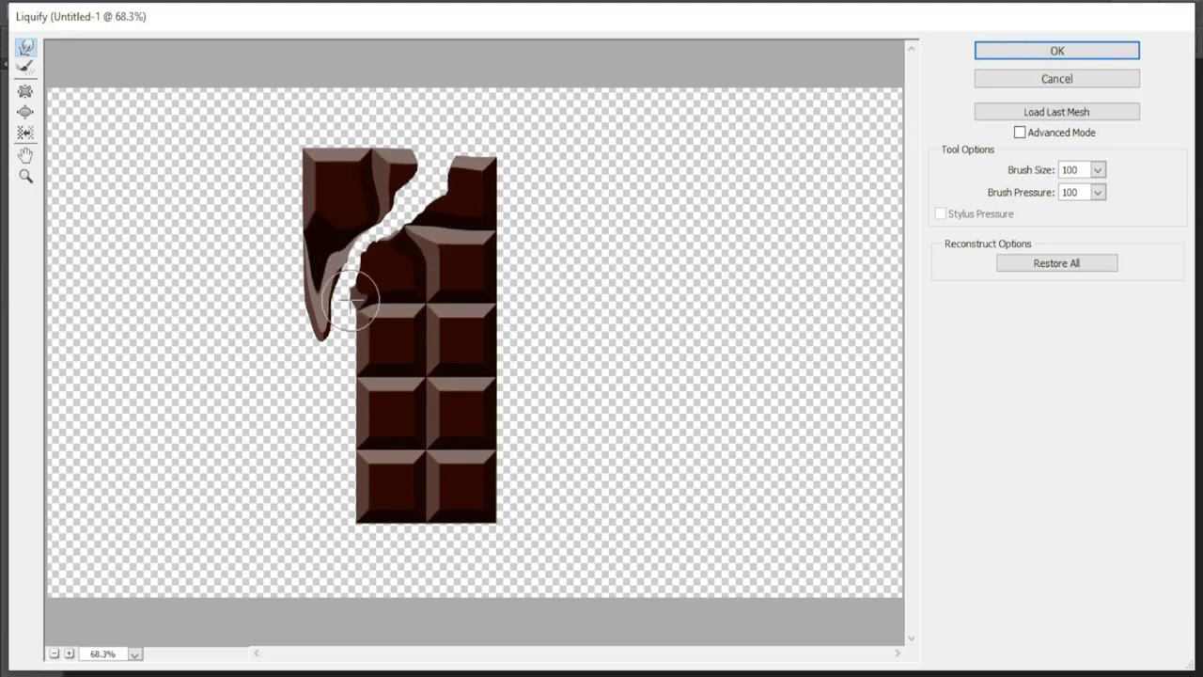
{"action": "left_click", "coordinate": [1056, 50]}
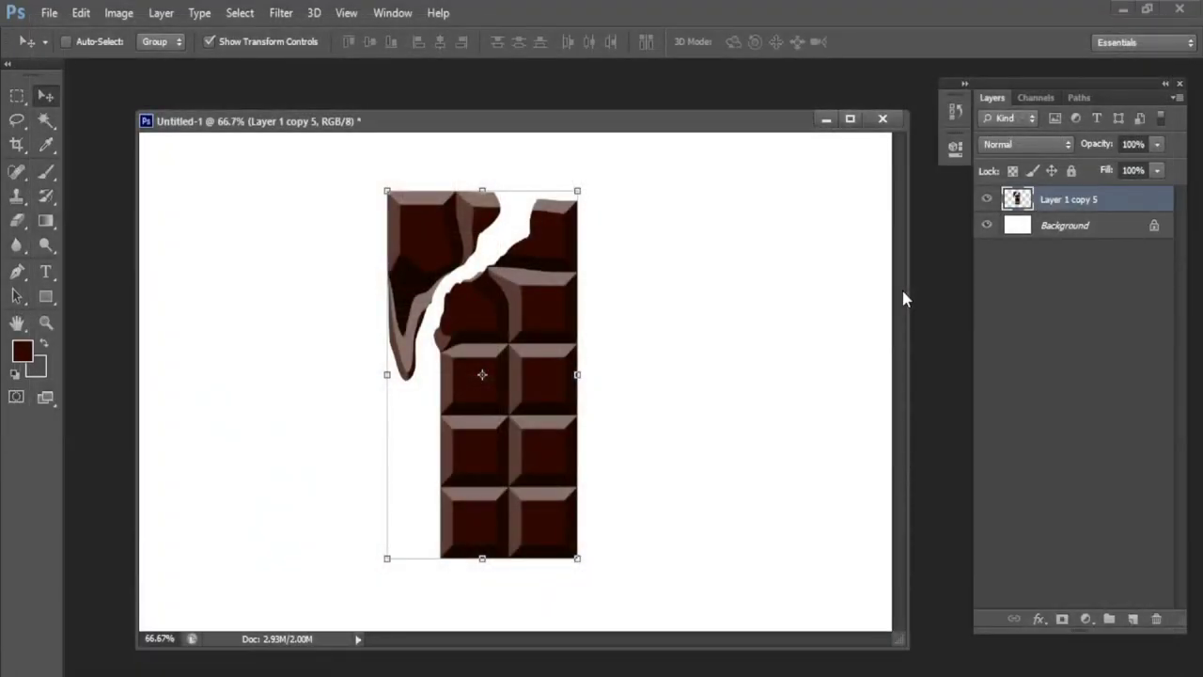